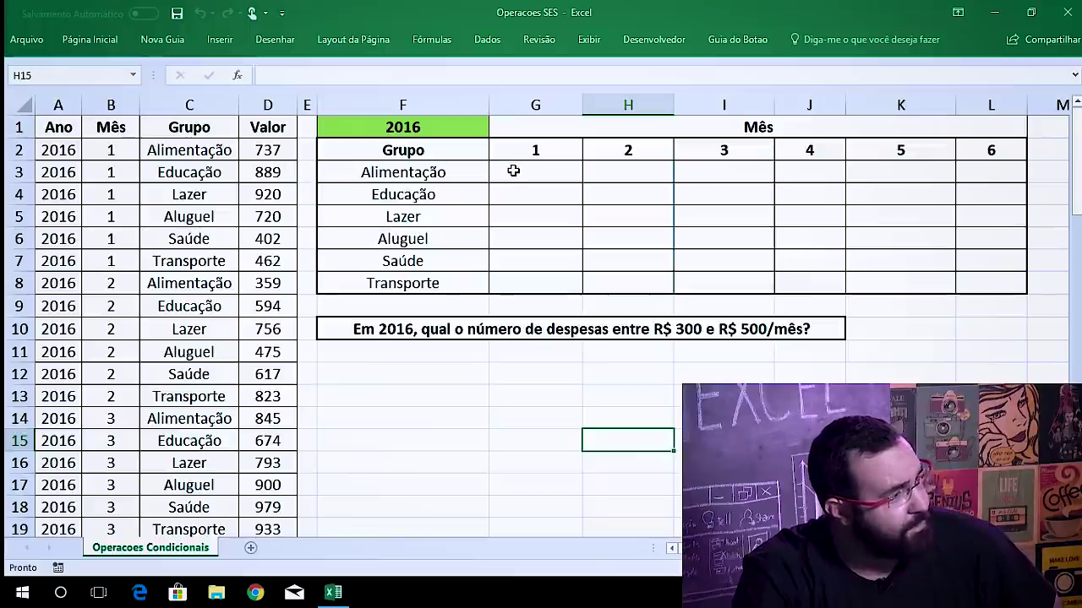
Select the expense data A1:D73, including its header row.
left_click(513, 171)
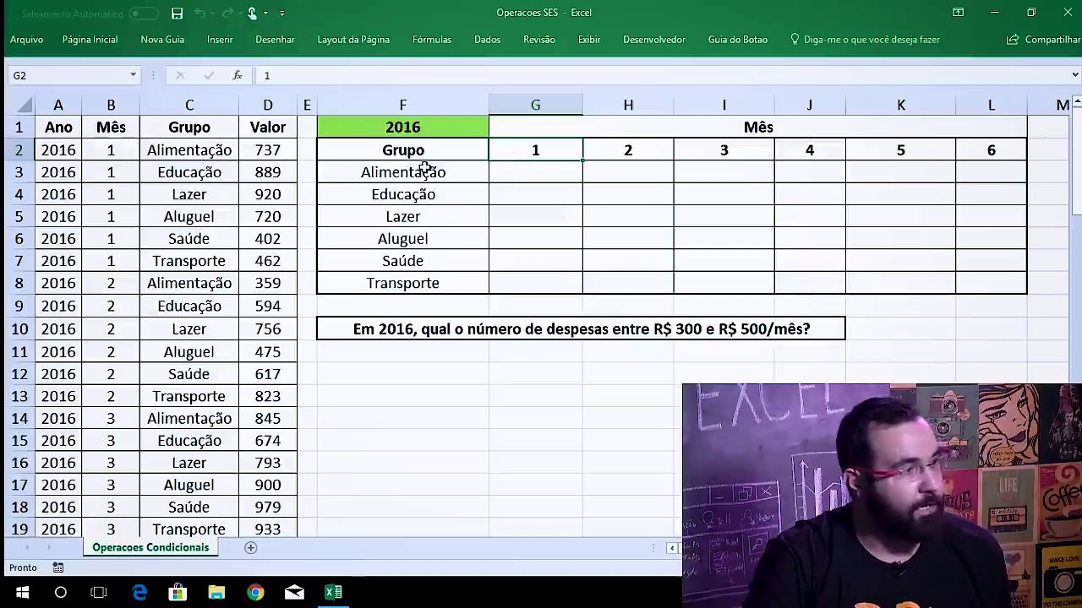
key("Down")
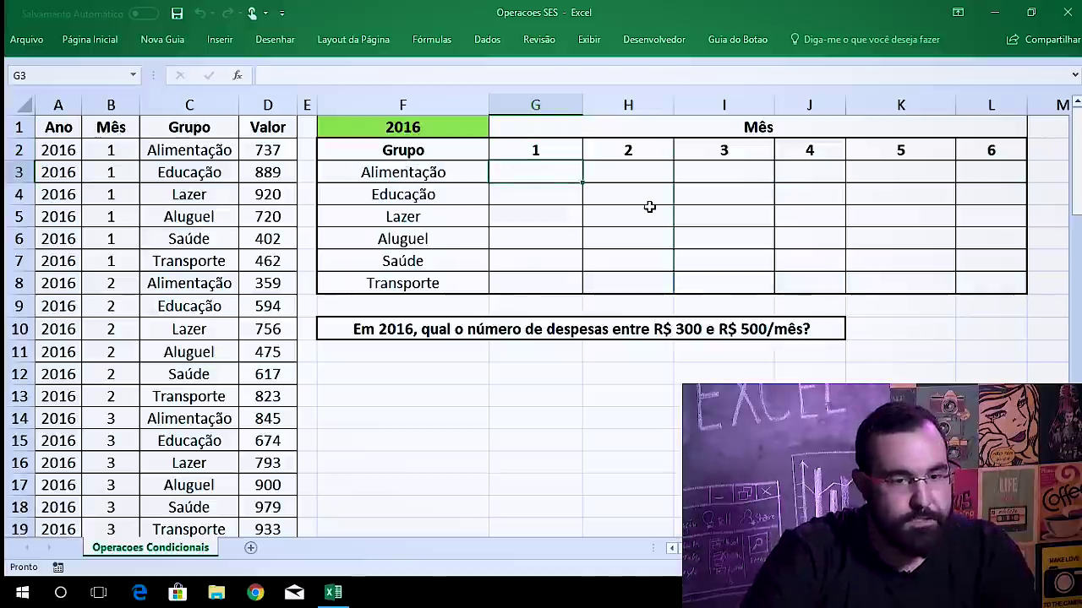
key("Left")
key("Left")
key("Left")
key("Left")
key("Left")
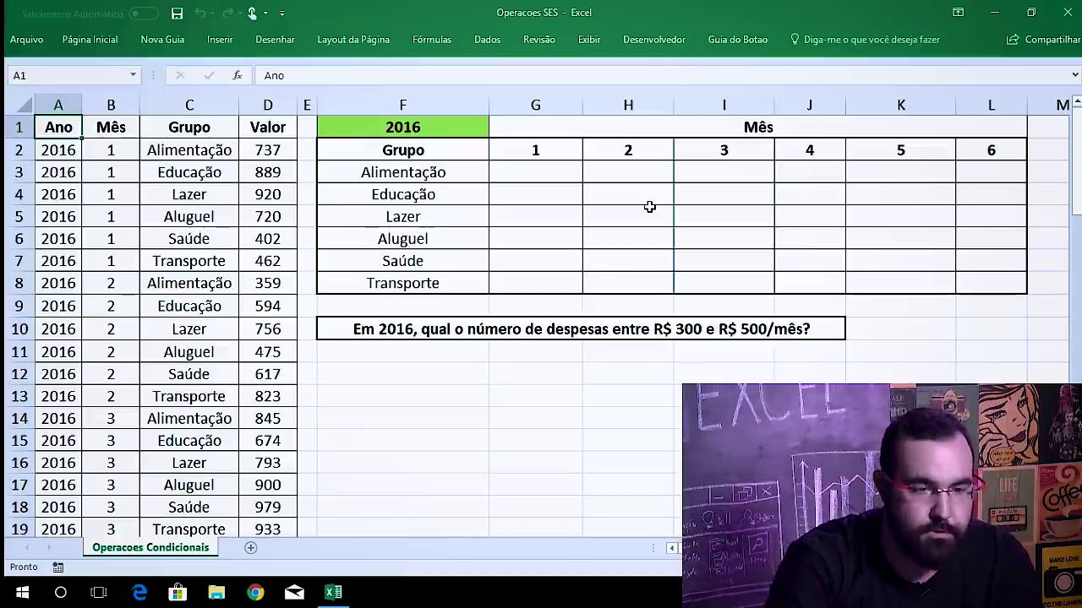
key("ctrl+shift+Right")
key("ctrl+shift+Down")
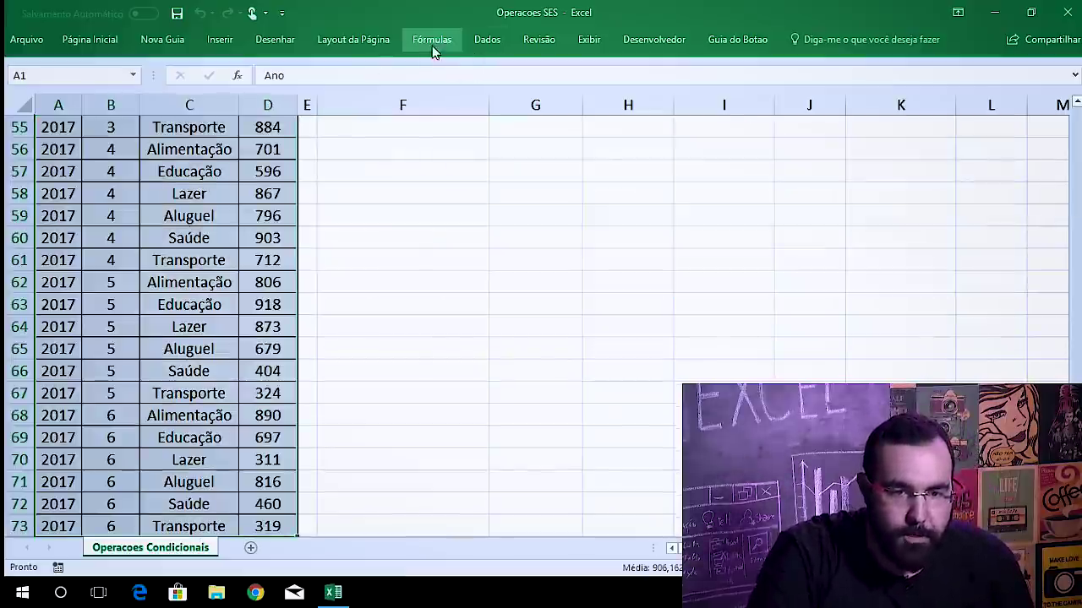
Create names Ano, Mês, Grupo and Valor from the top row and verify them in Gerenciador de Nomes.
left_click(432, 42)
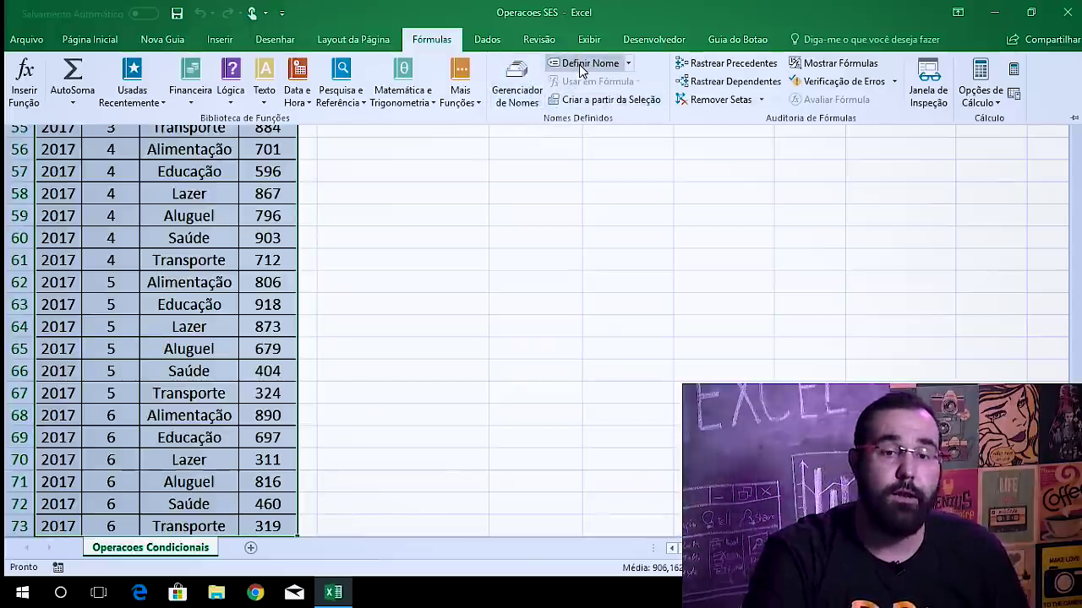
left_click(631, 100)
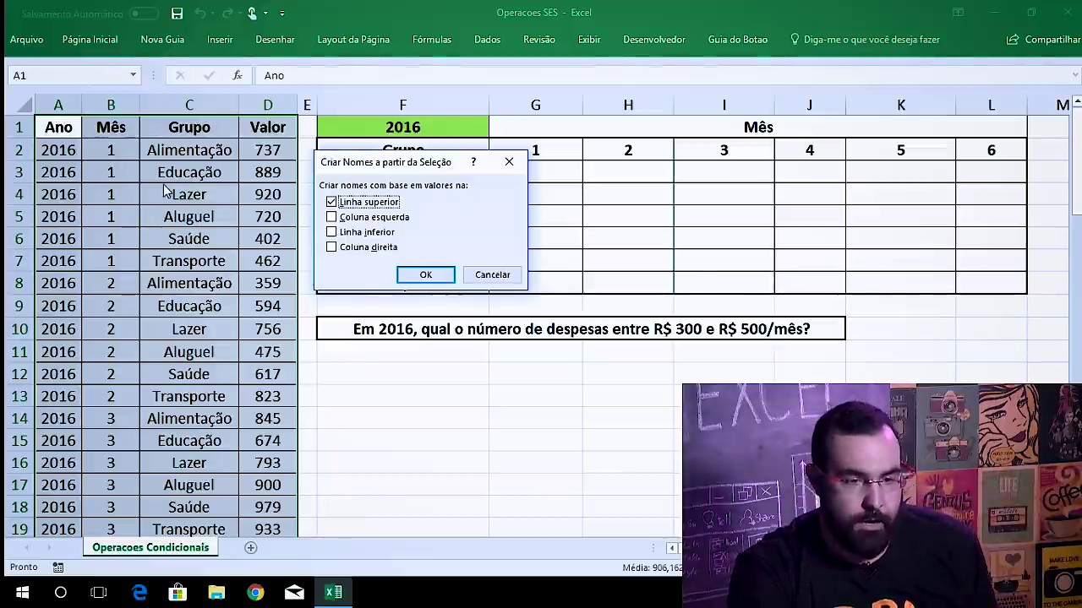
left_click(425, 272)
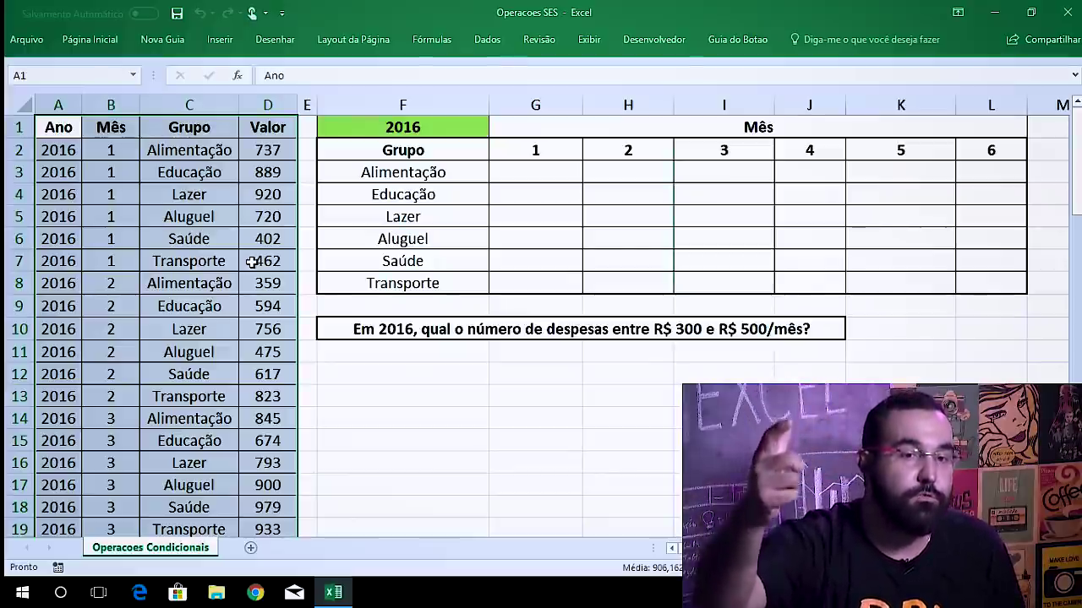
left_click(435, 40)
left_click(516, 91)
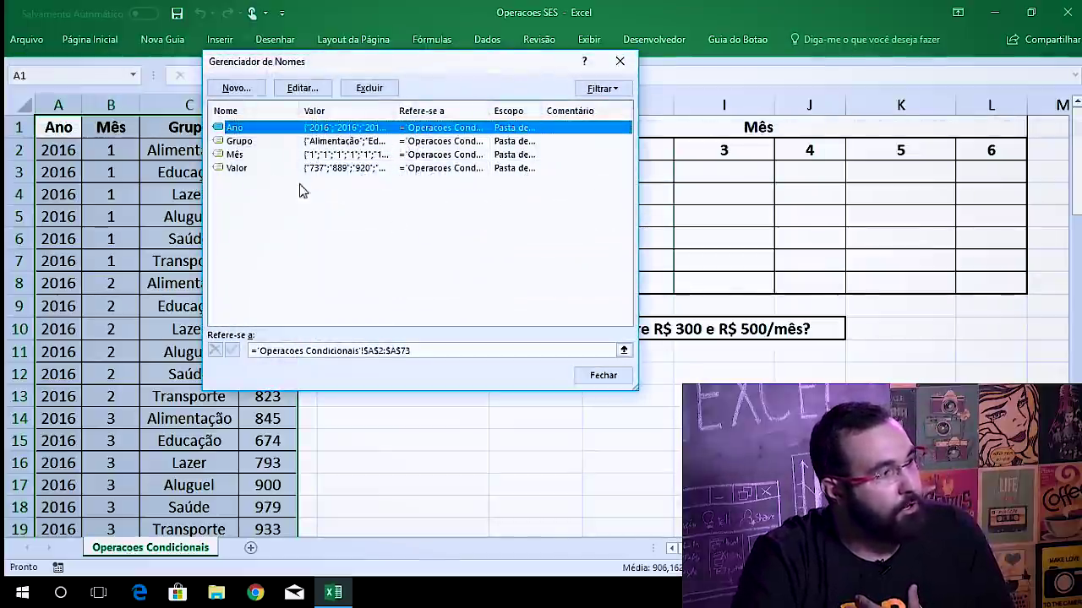
left_click(614, 379)
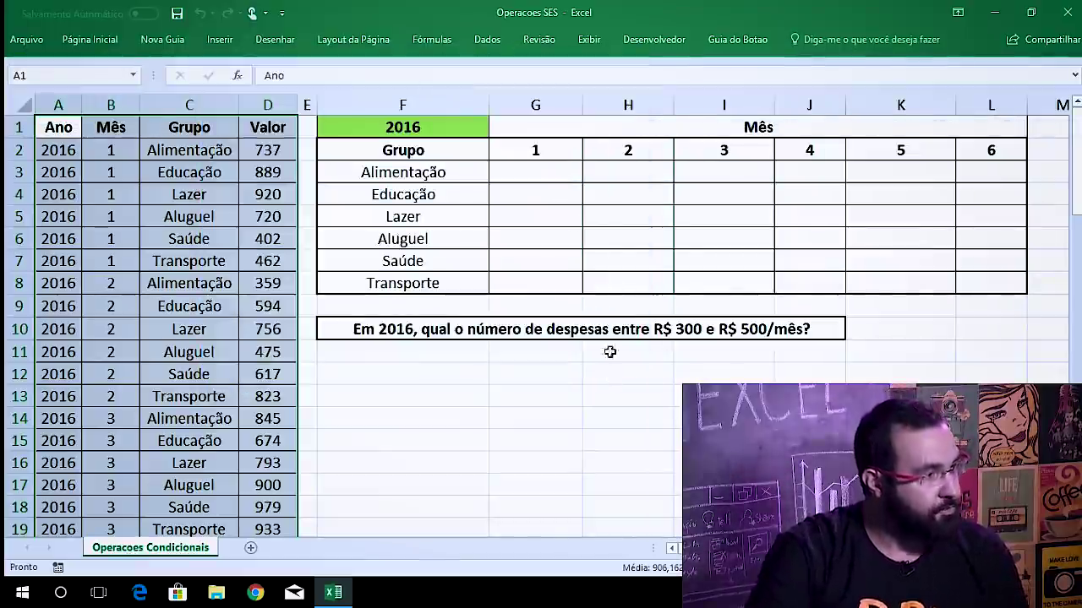
In G3, begin =SOMASES( with the Valor column D2 downward as the sum range.
left_click(527, 170)
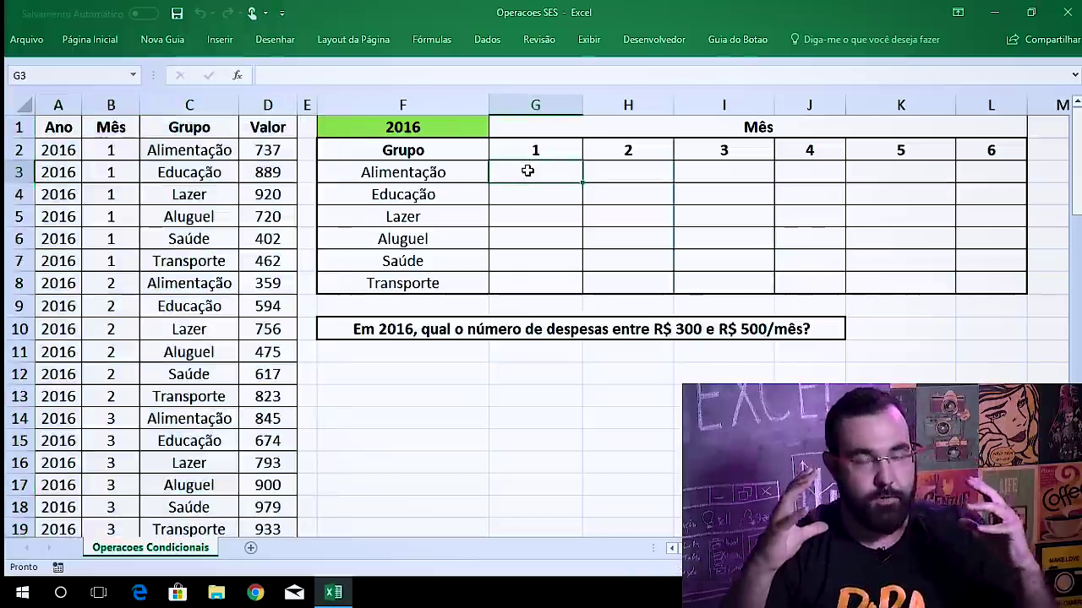
type("=som")
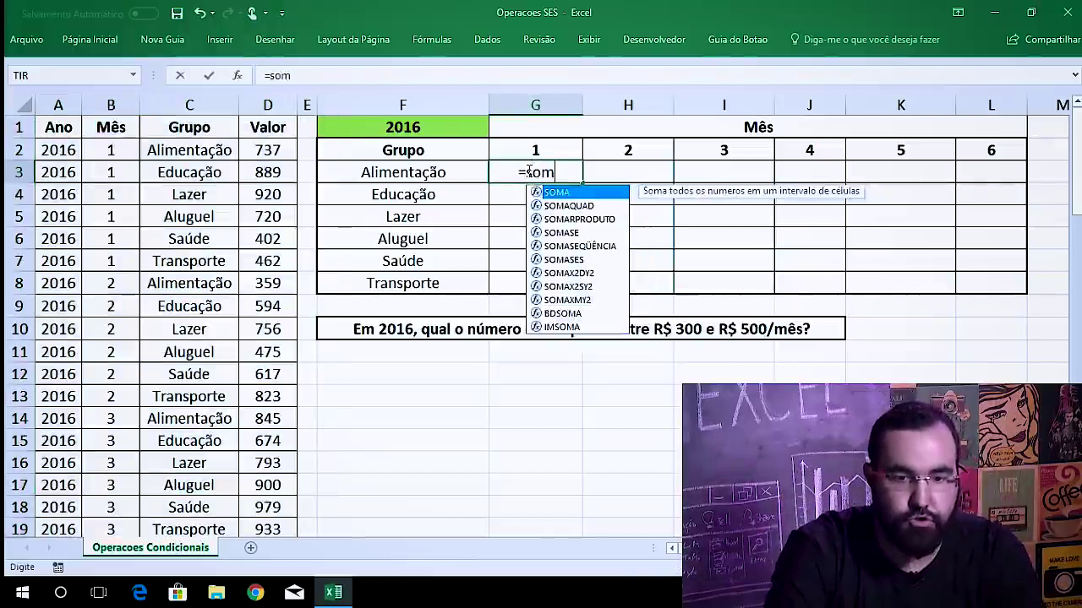
type("ase")
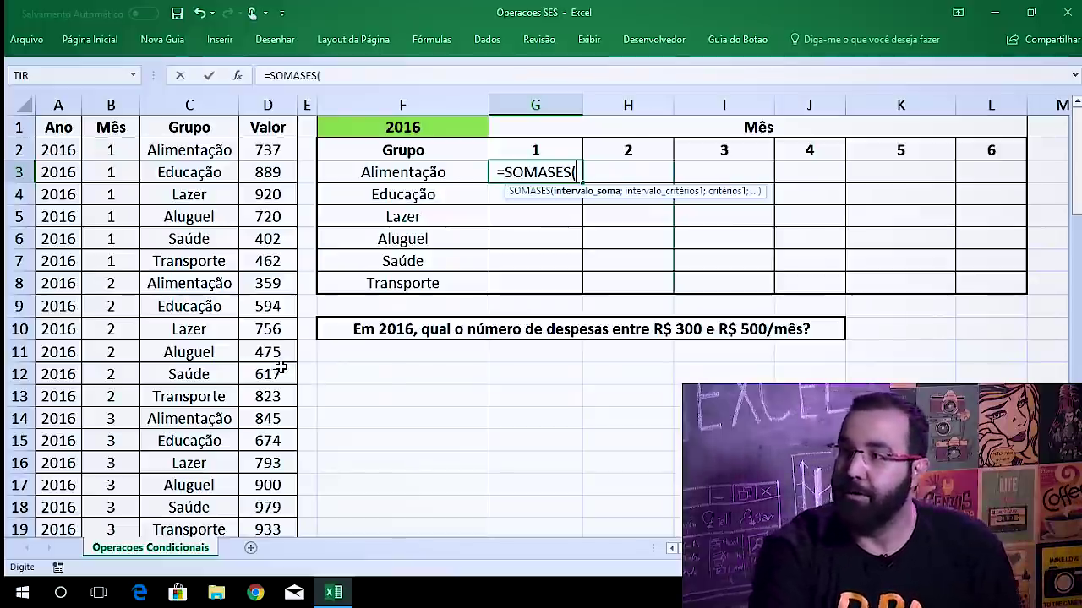
left_click(273, 154)
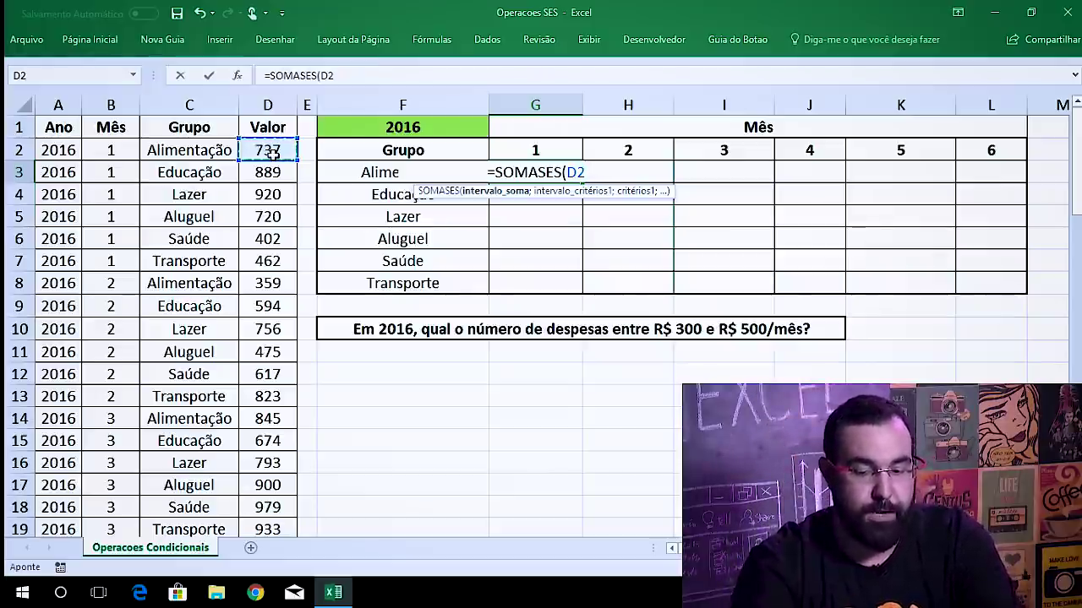
key("ctrl+shift+Down")
type(";A")
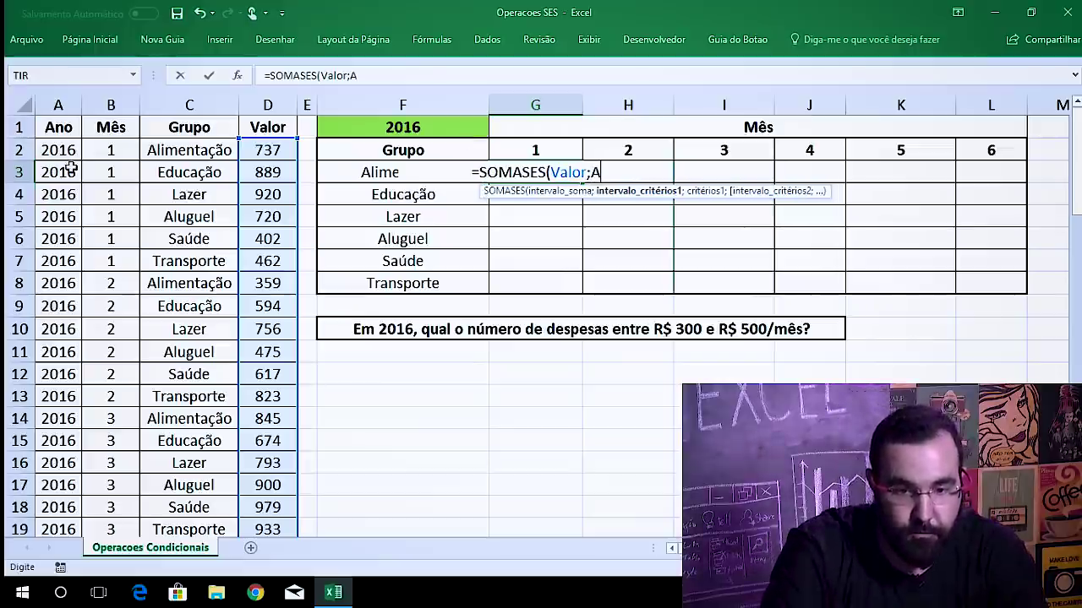
type("n")
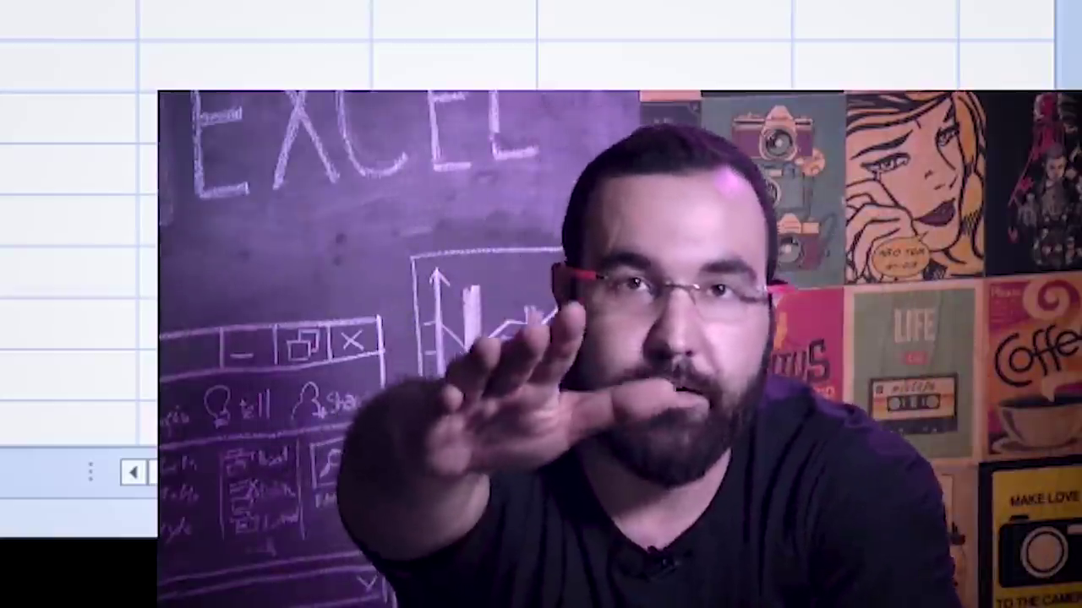
type("or;Ano;")
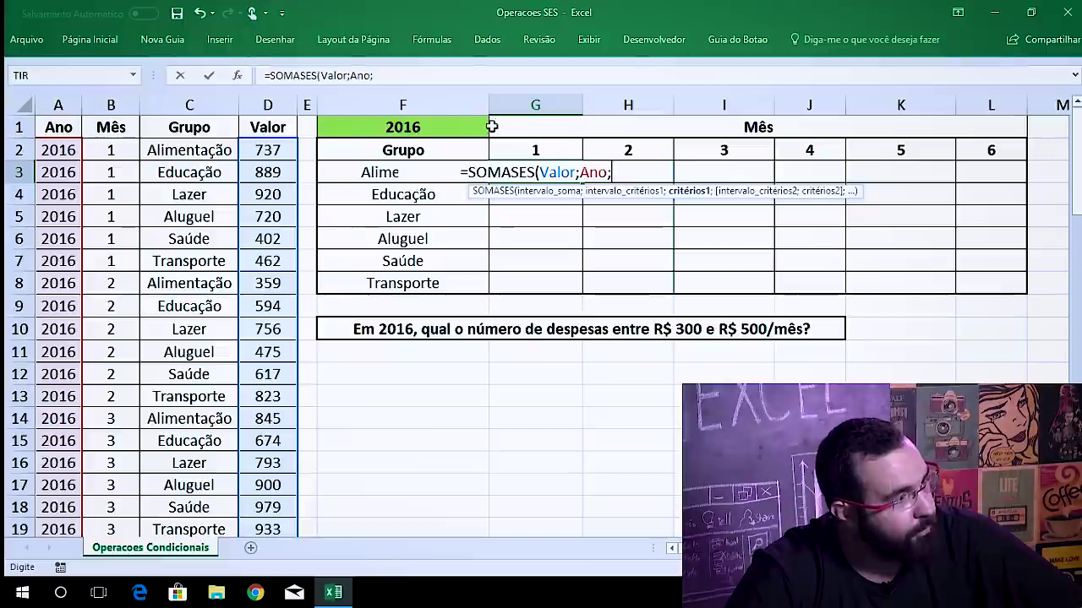
Use the year 2016 in F1 as the criterion for the Ano range.
left_click(448, 129)
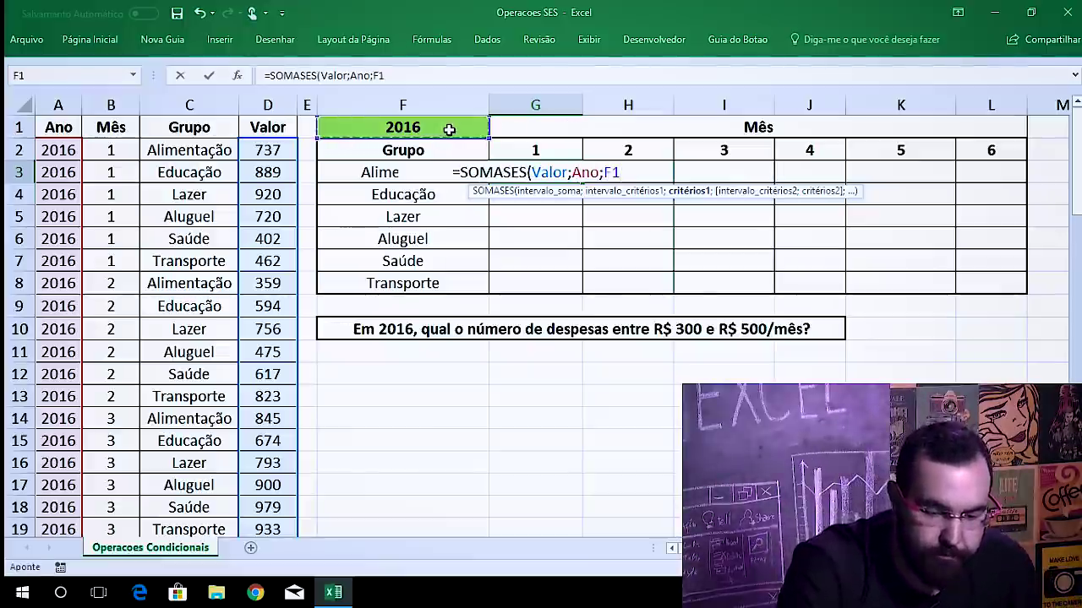
Lock the year criterion as $F$1 and add the Mês range with criterion G$2.
key("F4")
type("$F$1;")
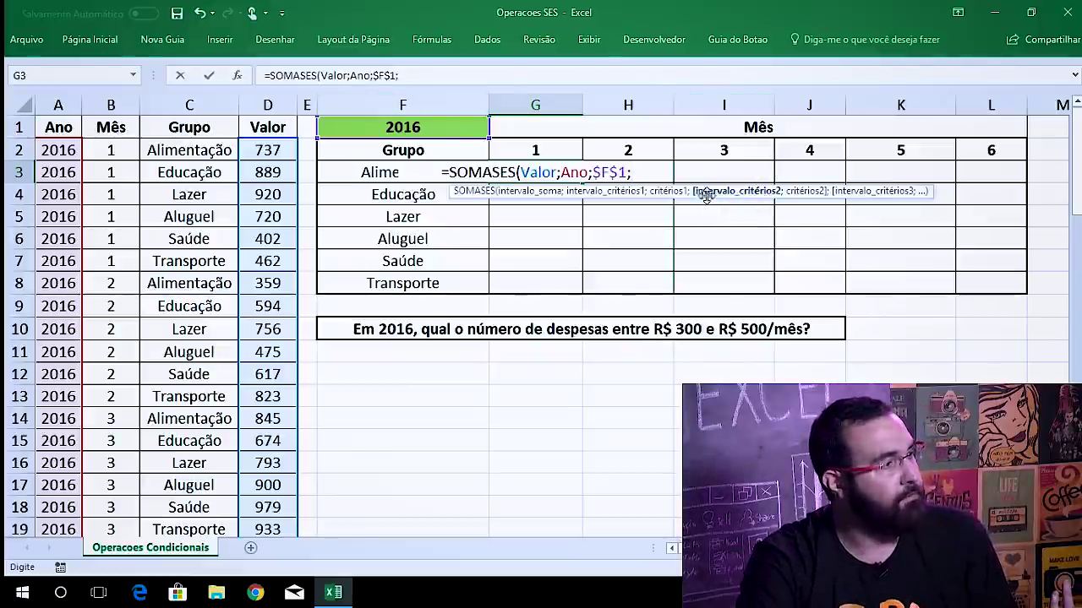
type("Mê")
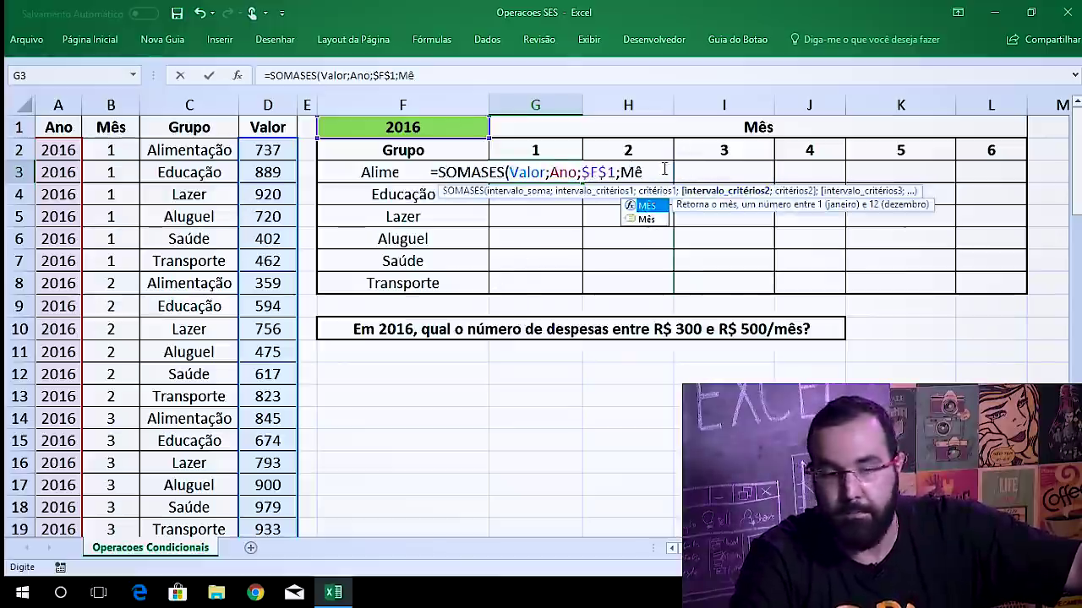
left_click(644, 220)
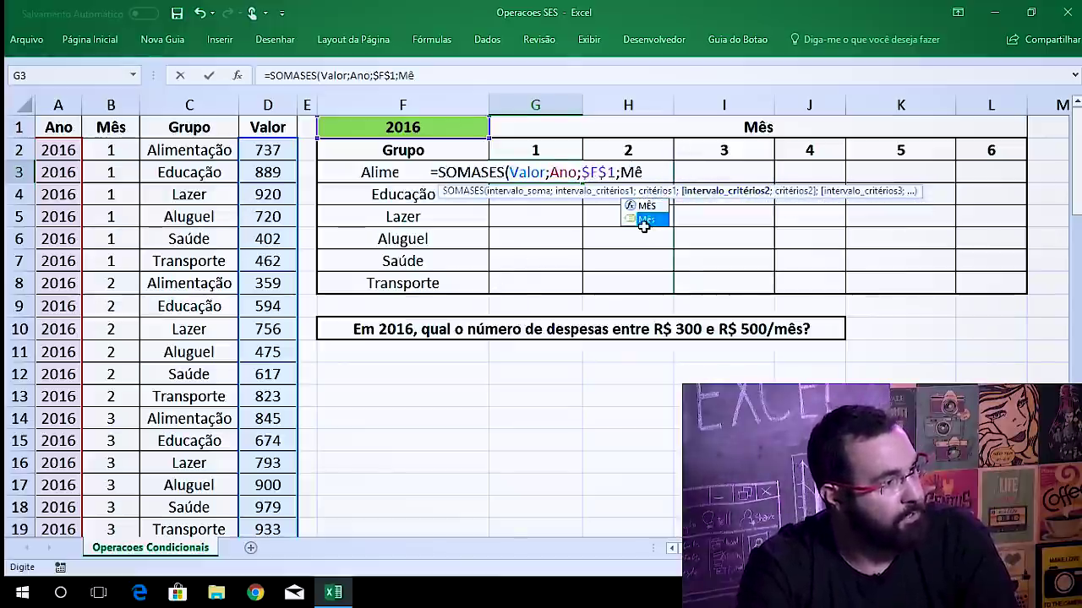
double_click(645, 220)
type(";")
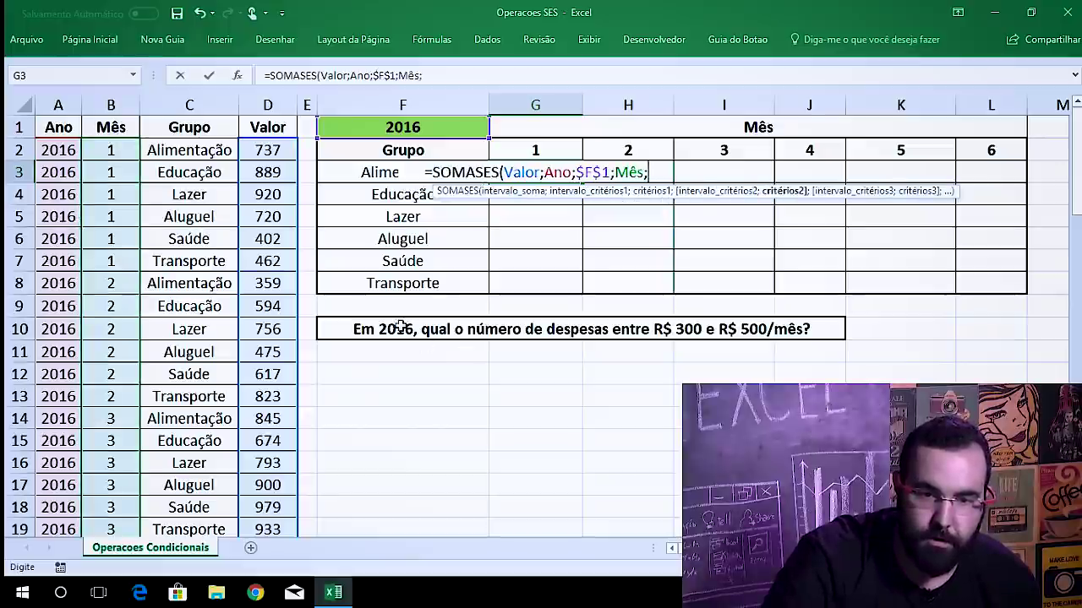
left_click(536, 150)
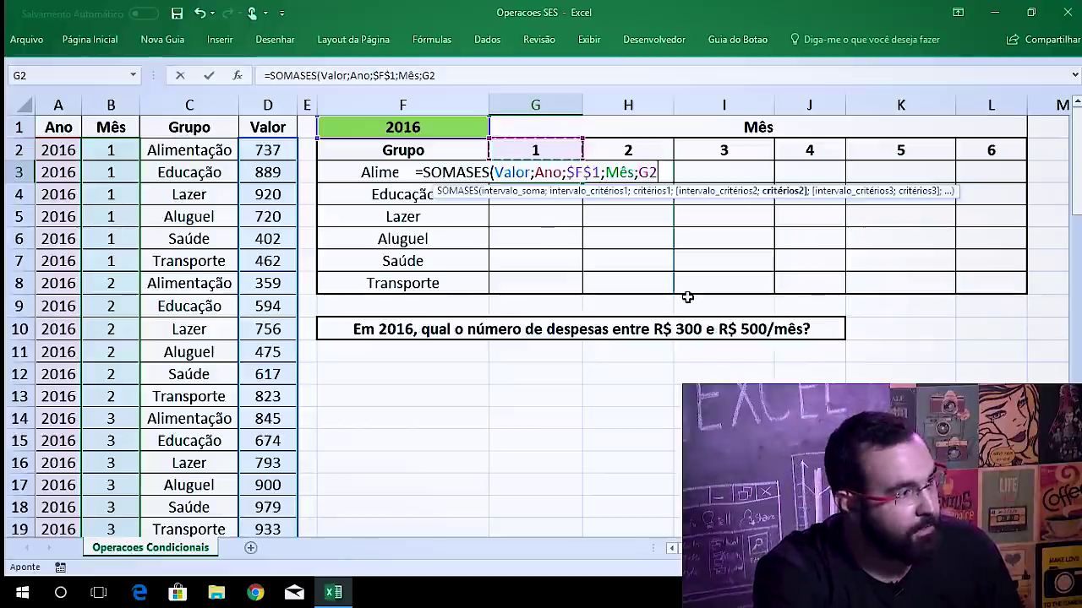
key("F4")
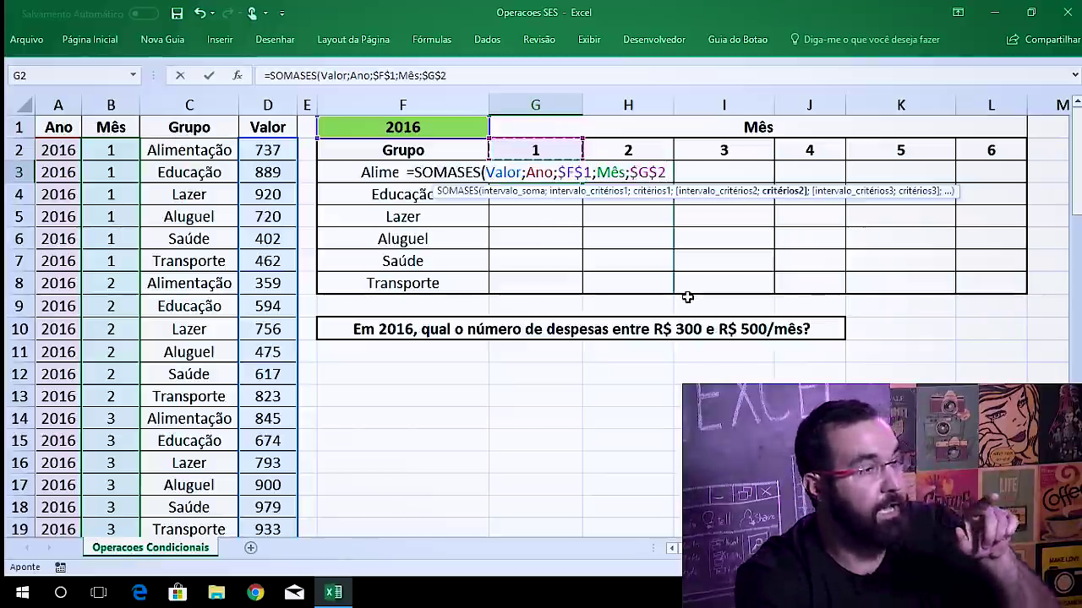
key("F4")
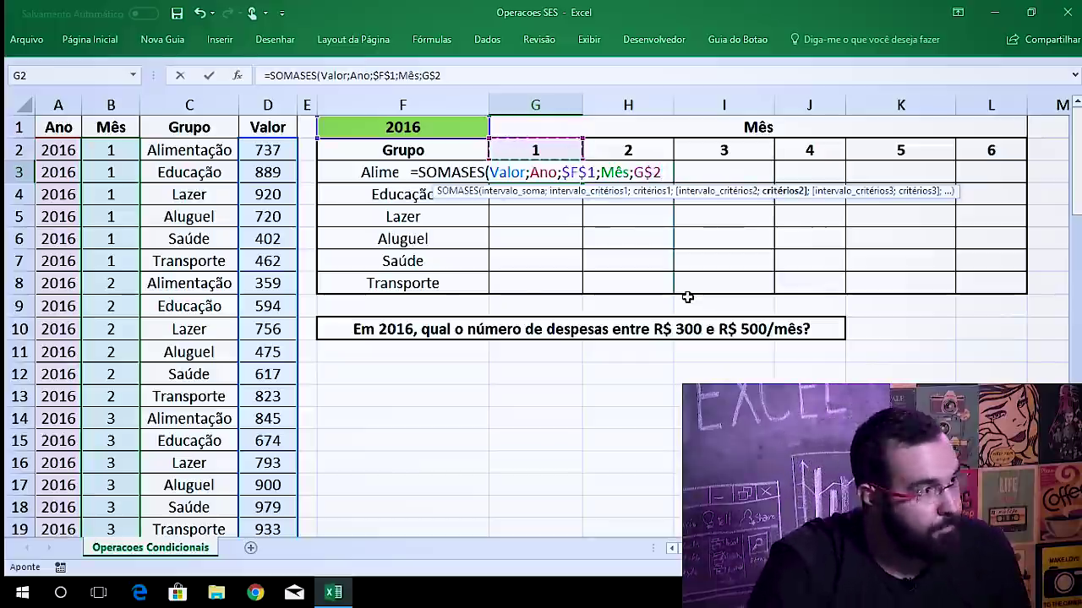
Add the Grupo range with criterion $F3 and complete the formula, giving 737,00.
type(";")
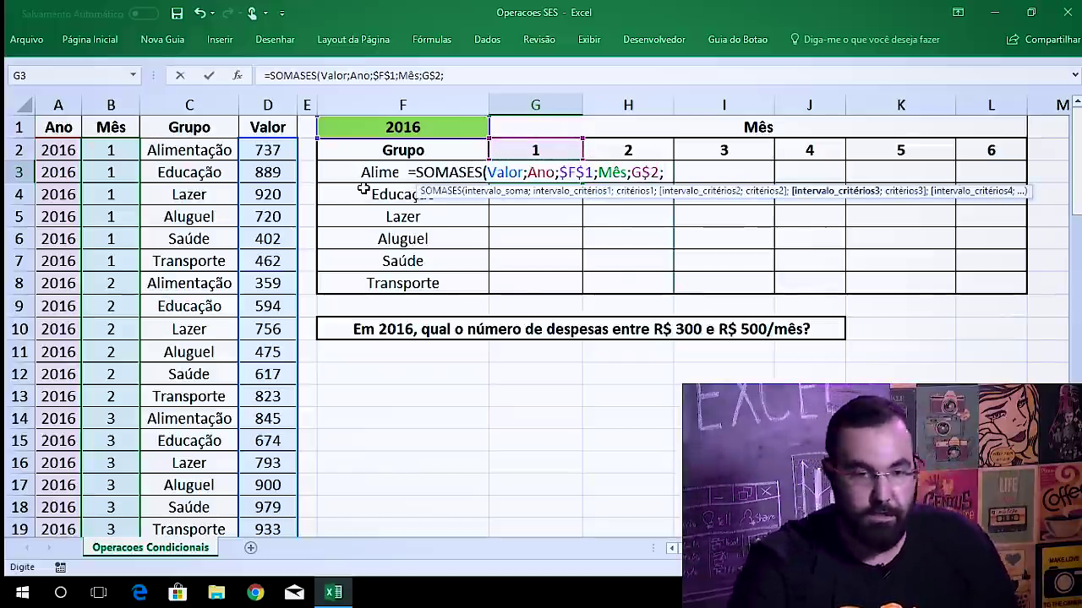
type("Grupo;")
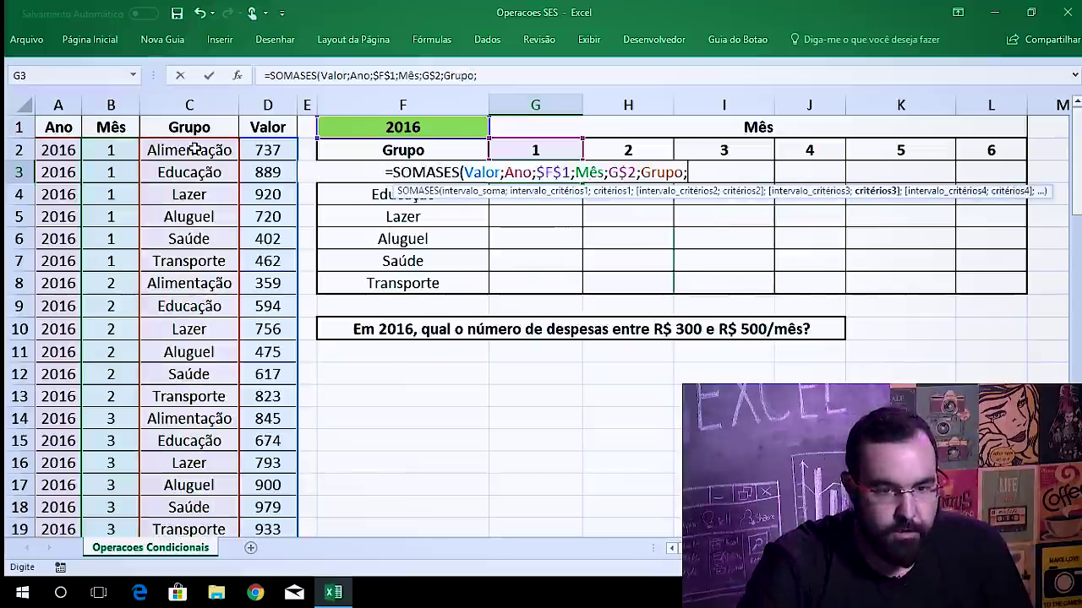
left_click(358, 197)
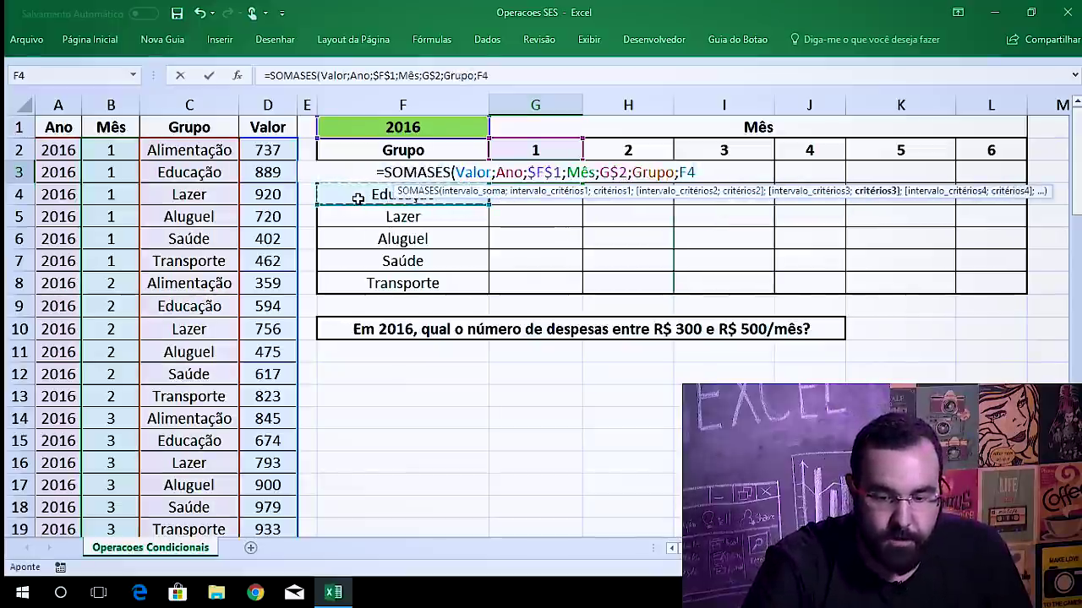
key("Up")
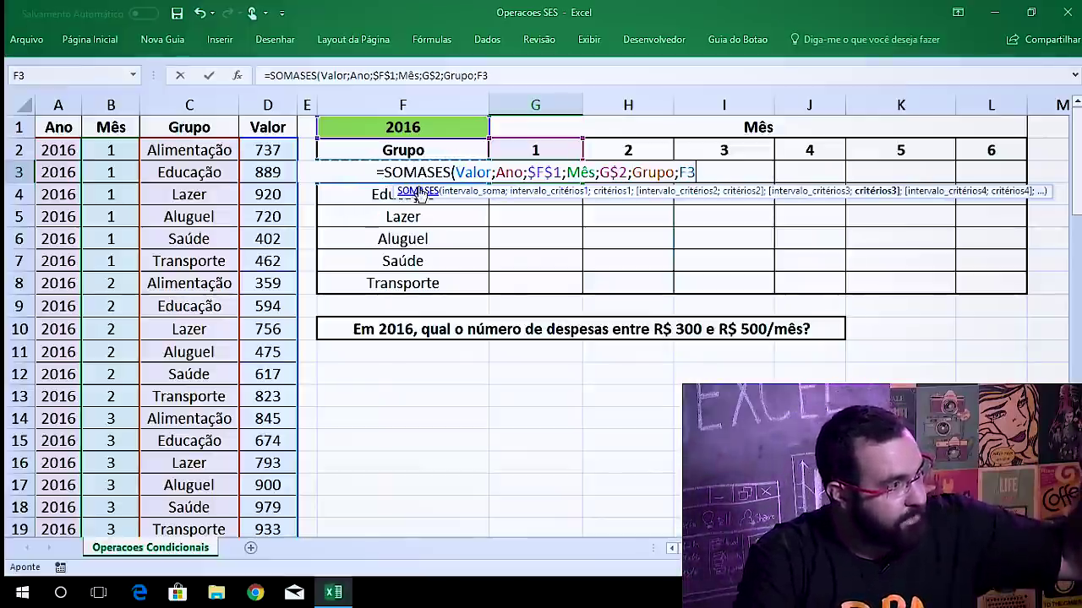
key("F4")
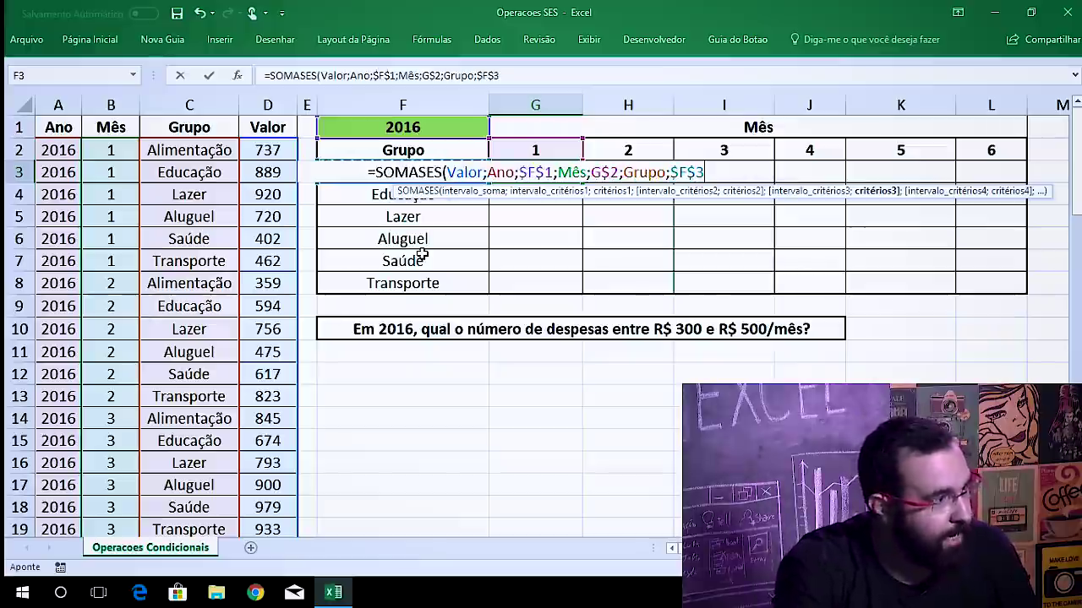
key("F4")
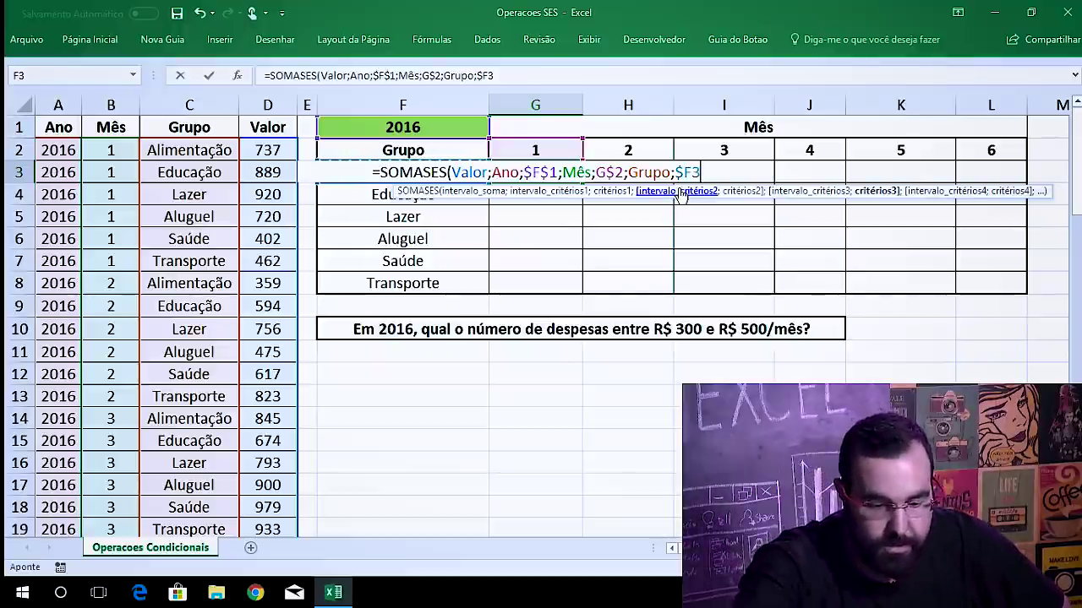
type(")")
key("Return")
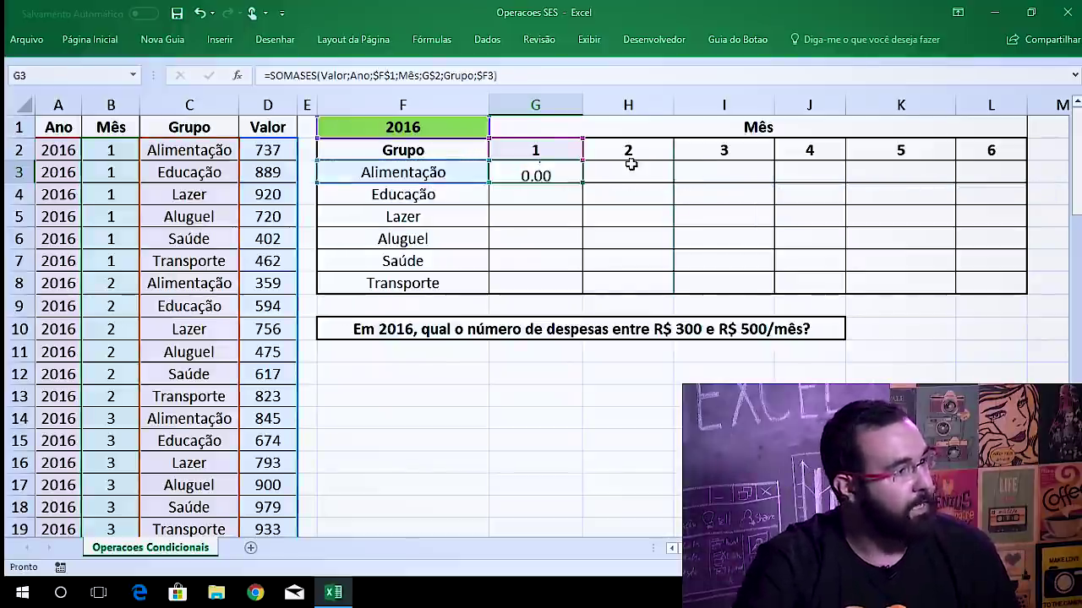
left_click(562, 174)
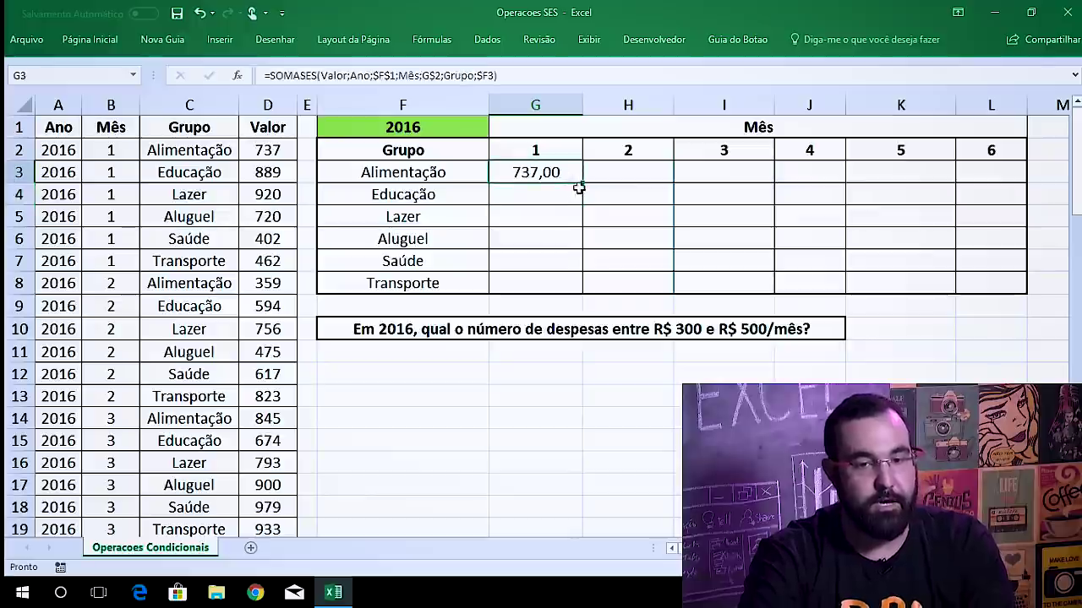
Fill G3's formula across G3:L8, then switch F1 to 2017 and back to 2016.
mouse_move(584, 184)
left_mouse_down()
mouse_move(824, 183)
mouse_move(822, 296)
left_mouse_up()
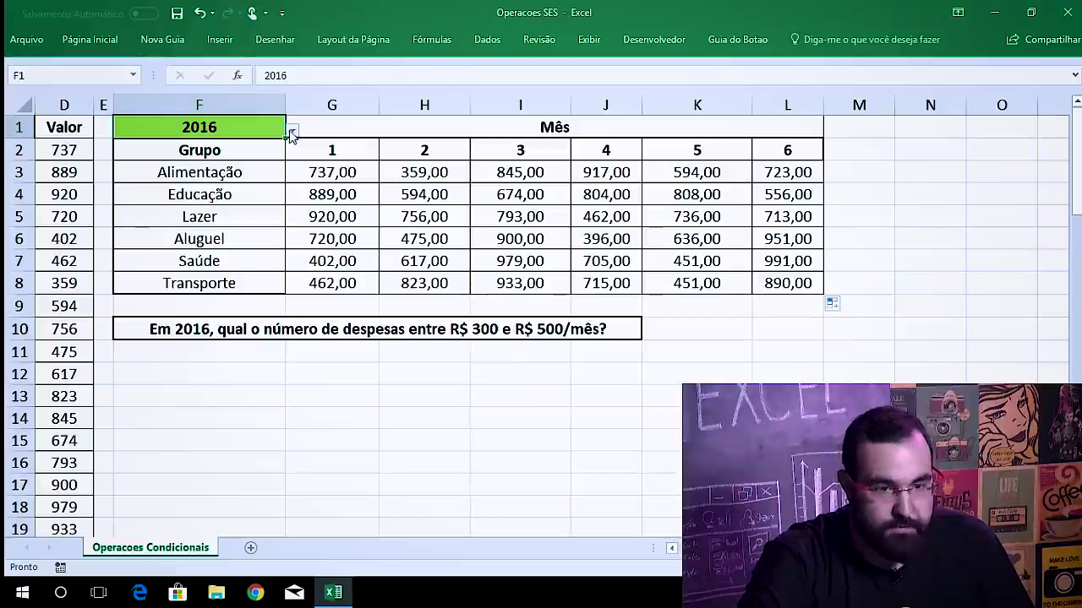
left_click(291, 133)
left_click(264, 160)
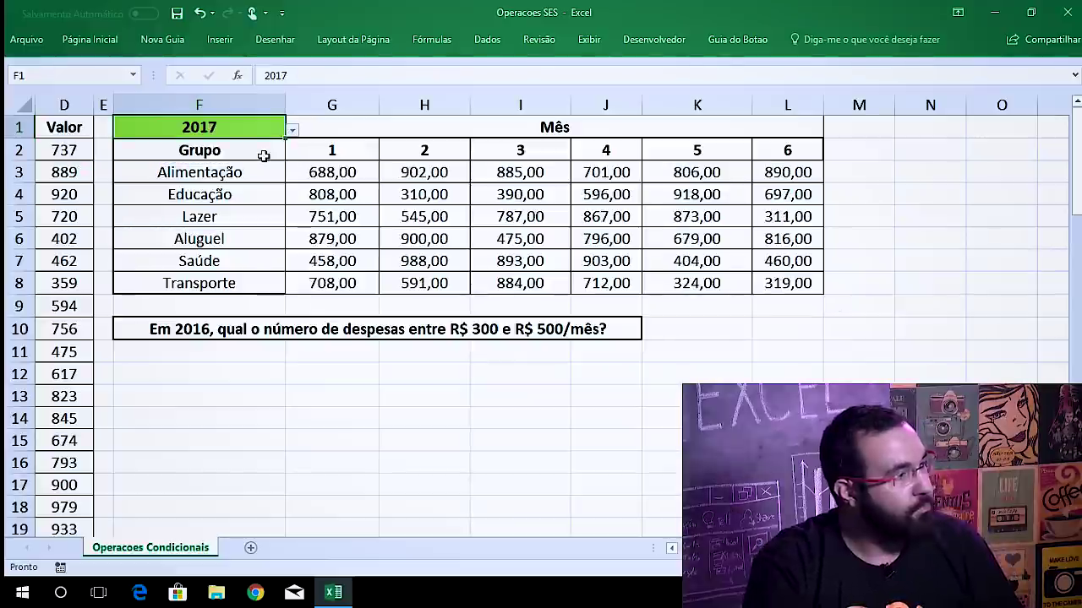
type("2016")
key("Return")
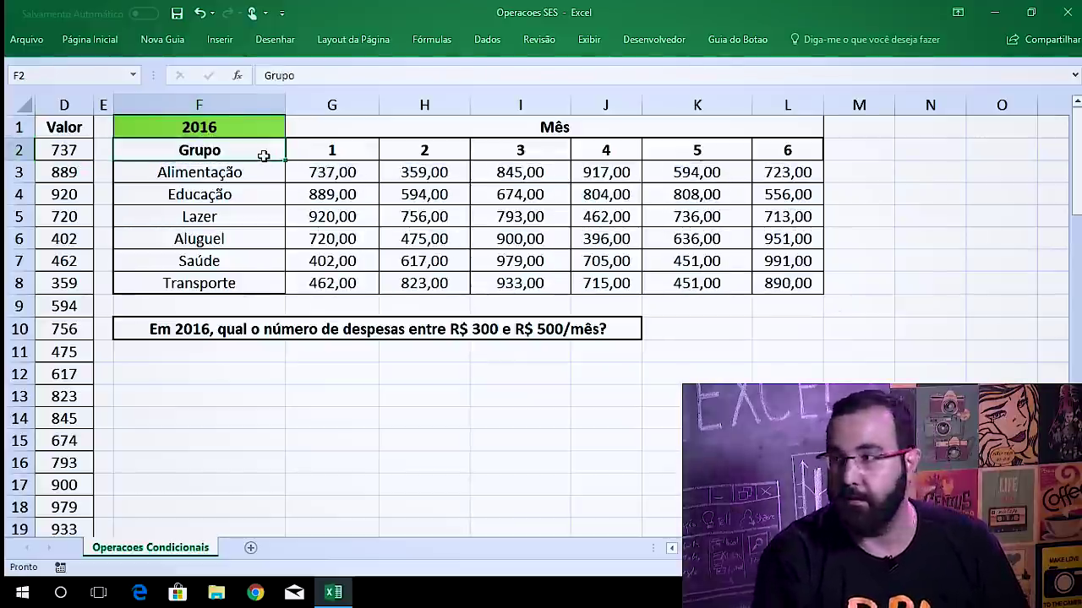
key("Return")
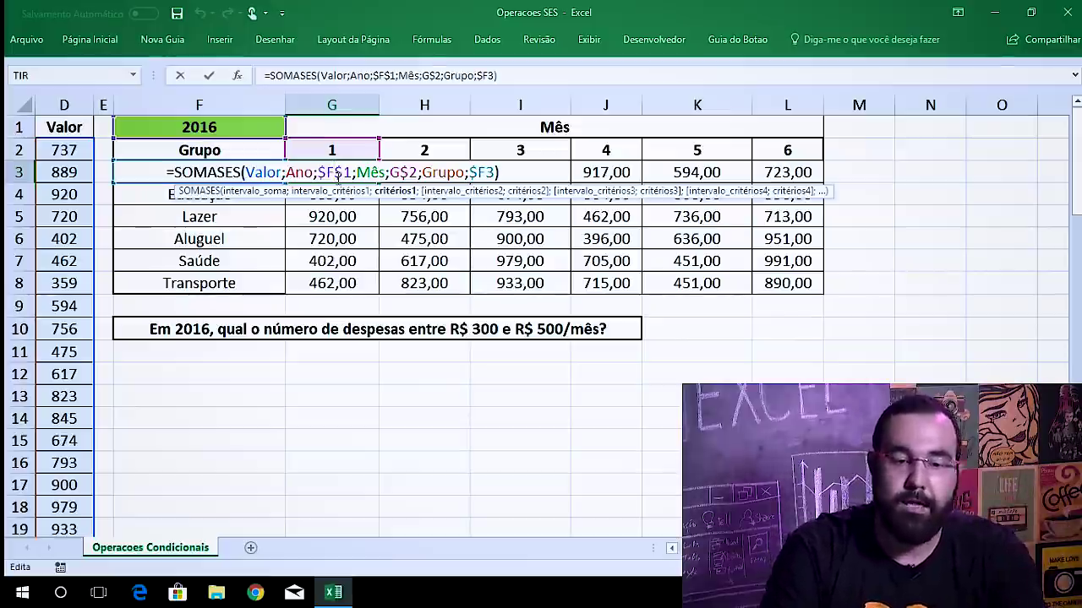
key("Return")
key("Return")
key("Return")
key("Return")
key("Return")
key("Return")
key("Return")
key("Return")
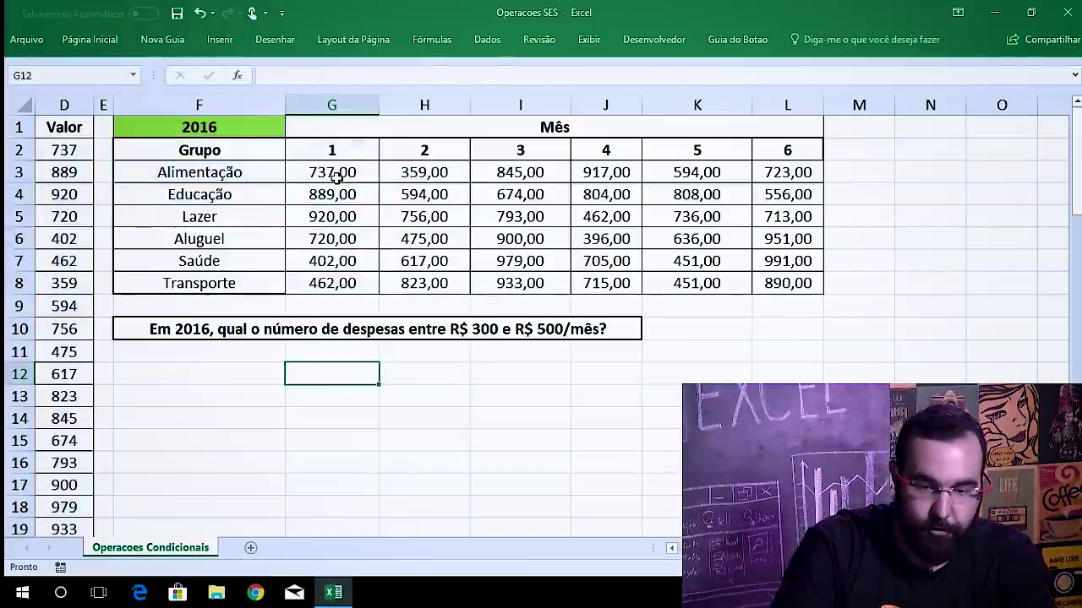
type("=mé")
type("ses")
key("Tab")
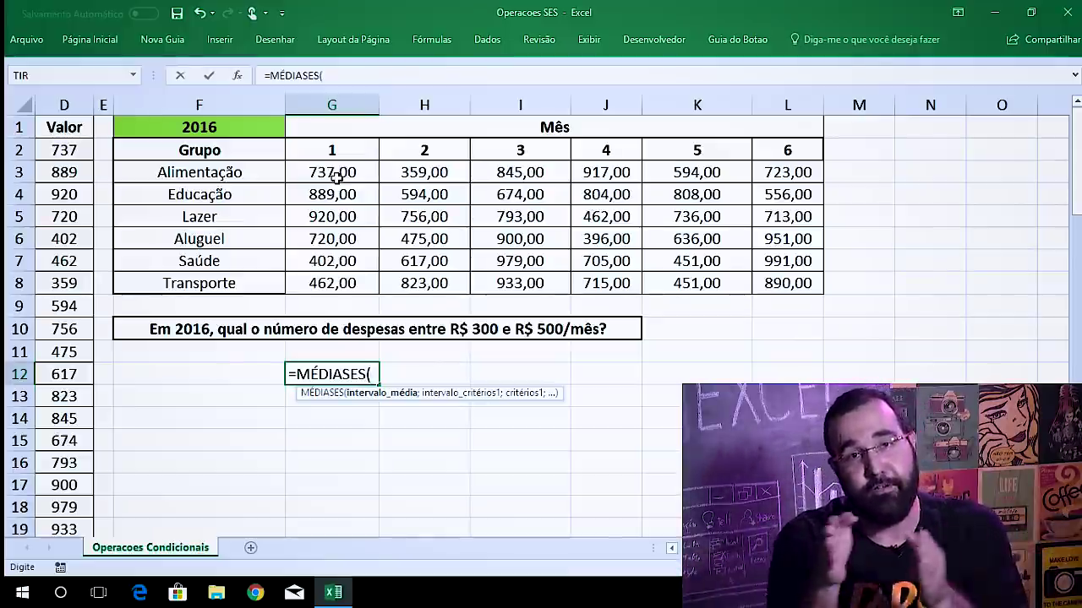
key("Escape")
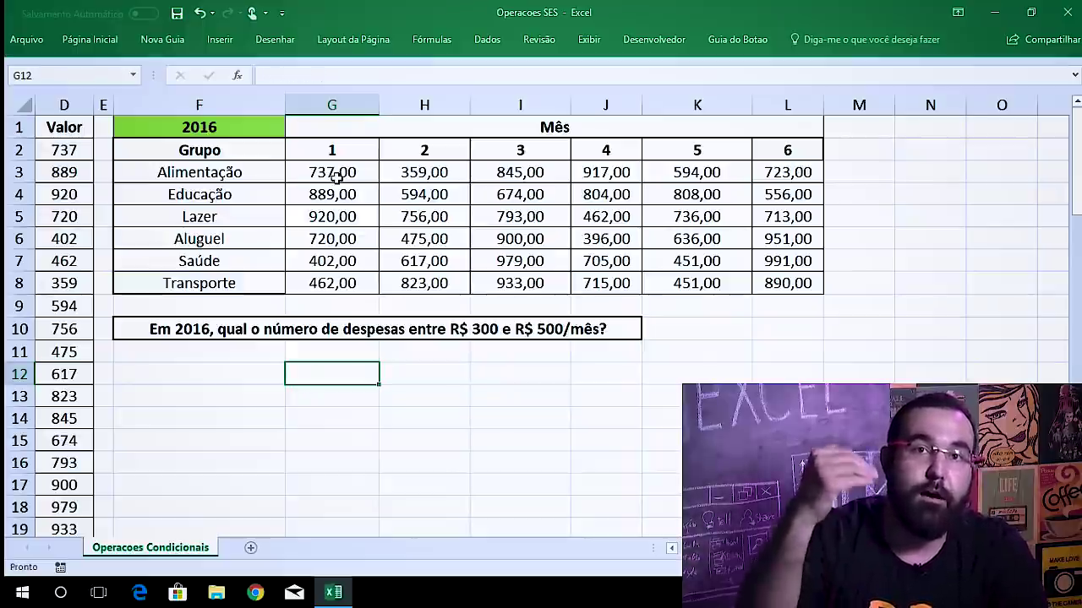
type("=con")
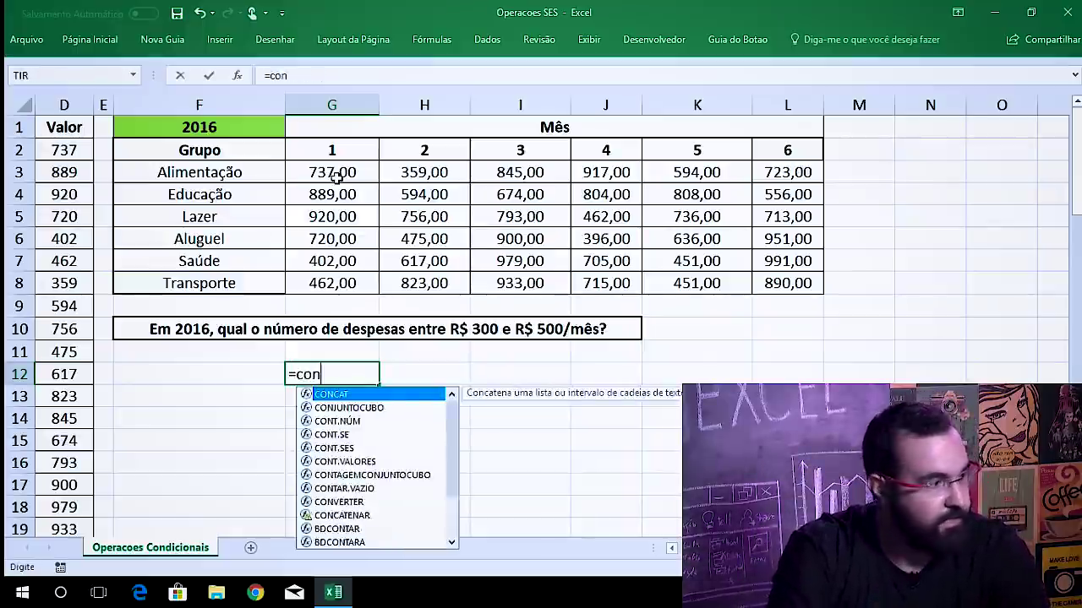
type("t.")
key("Down")
key("Down")
key("Tab")
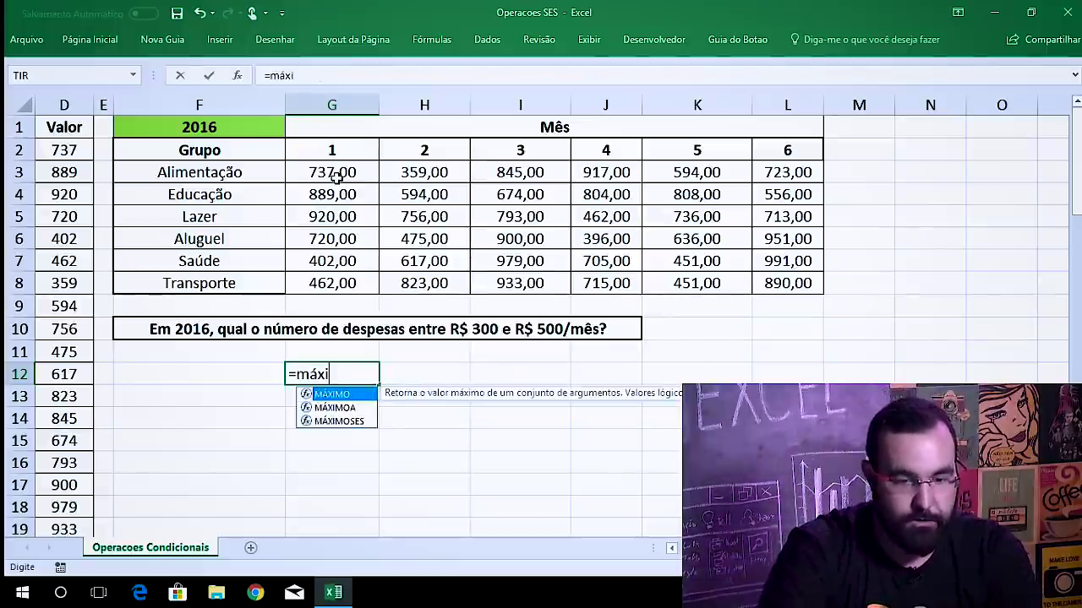
key("Down")
key("Down")
key("Tab")
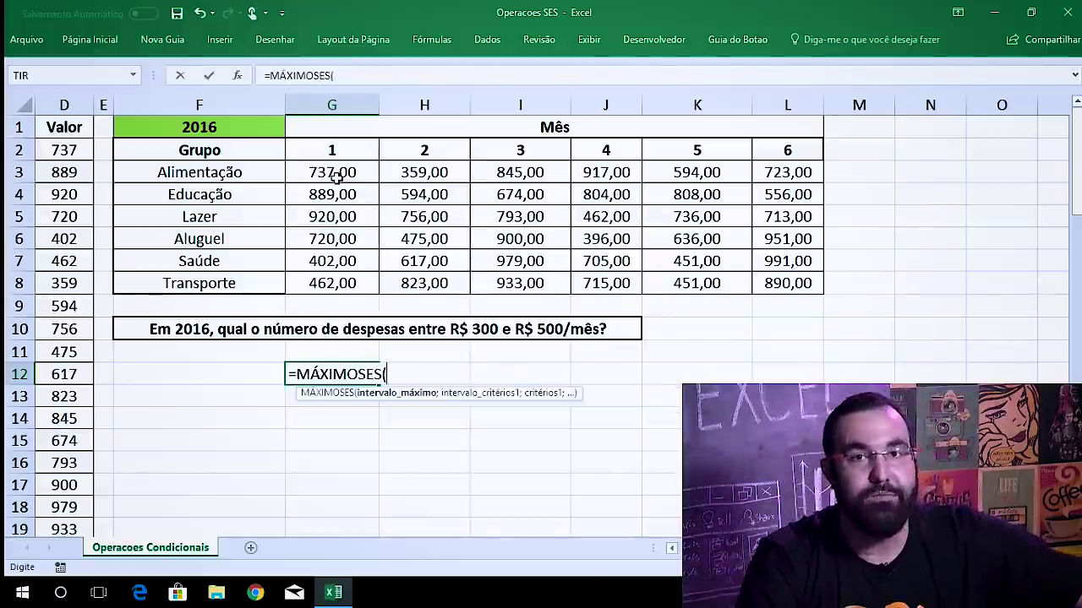
key("Escape")
type("=m")
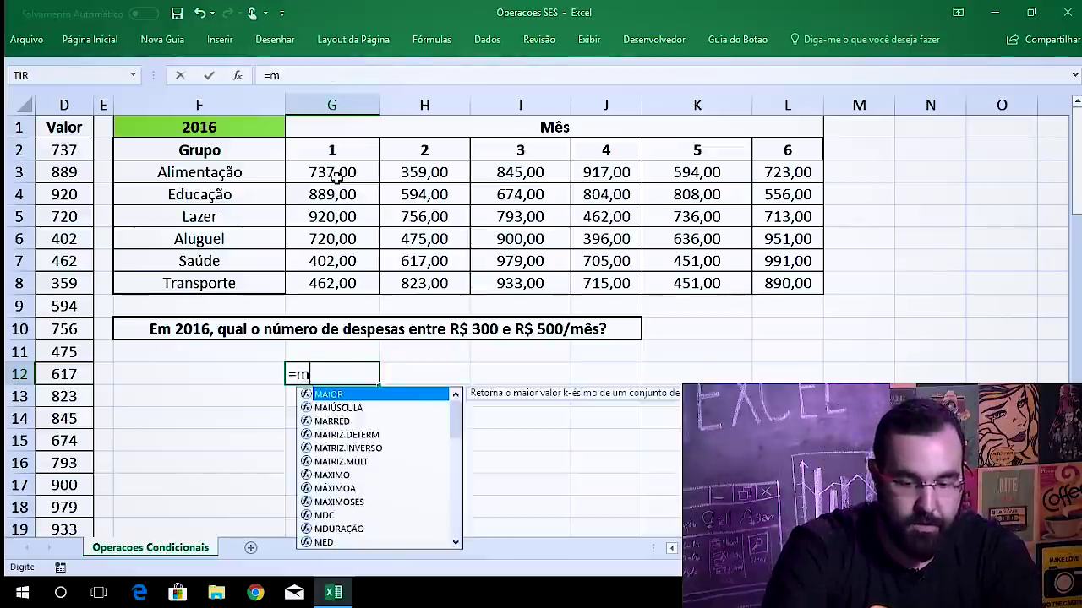
type("ín")
key("Down")
key("Down")
key("Tab")
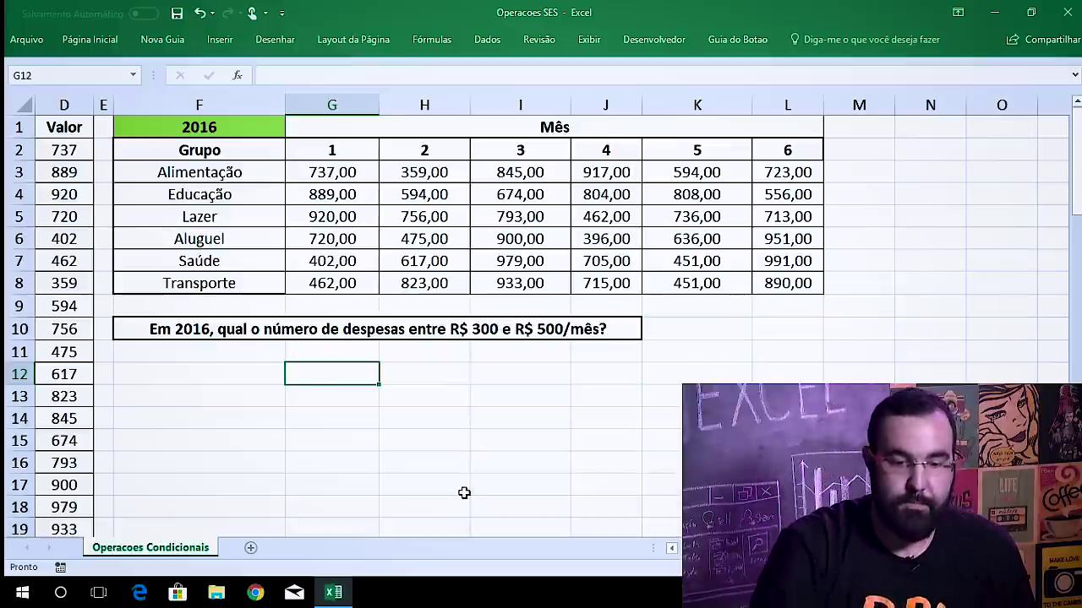
key("Up")
key("Left")
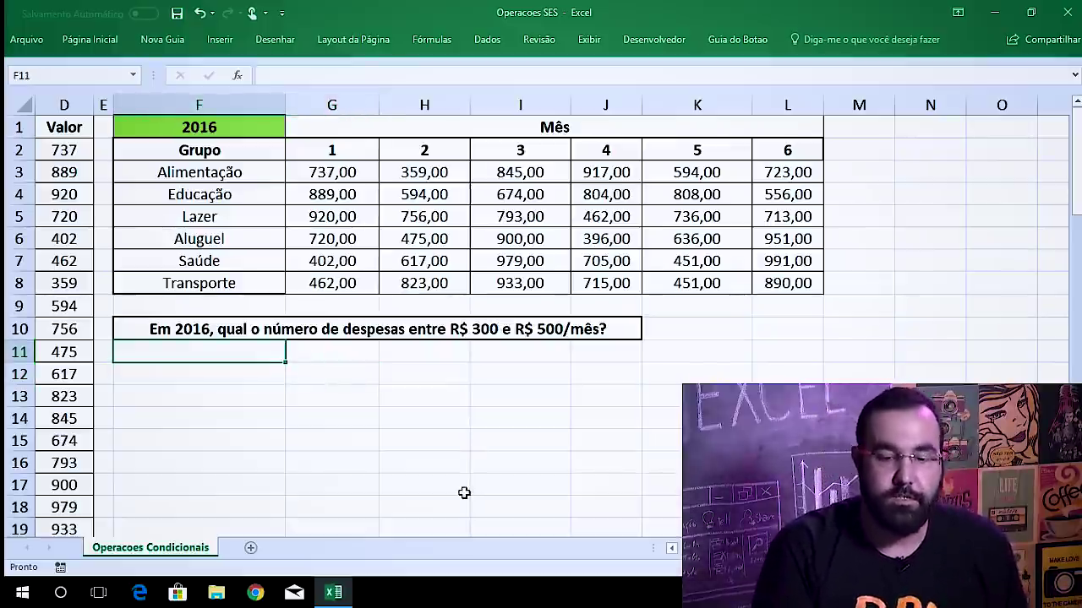
Enter =CONT.SES(Valor;">="&300) in F11, correcting the criterion, to get 72.
type("=cont.")
key("Down")
key("Down")
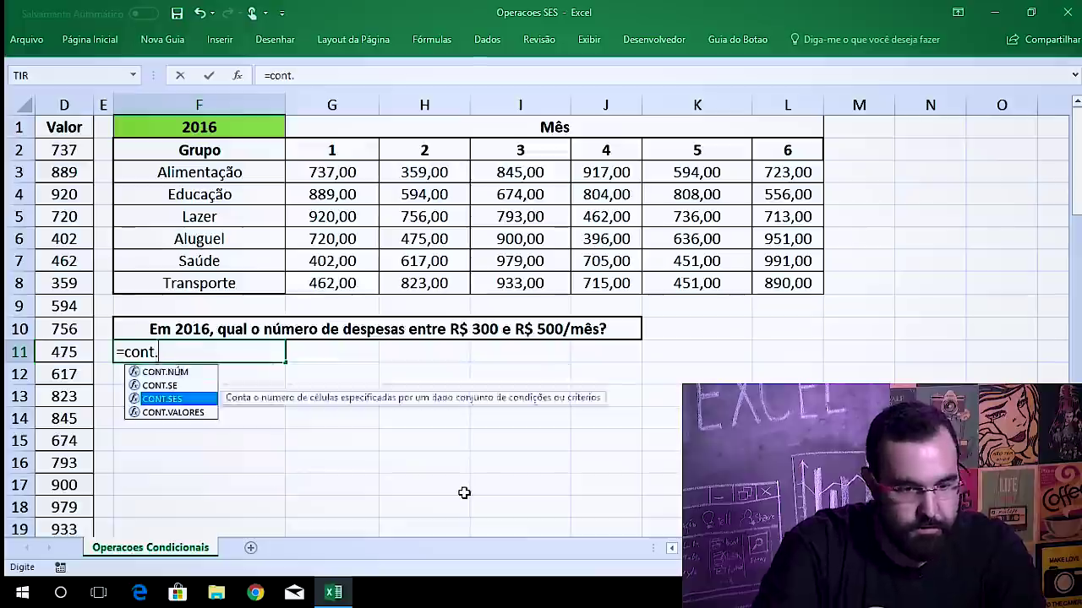
key("Tab")
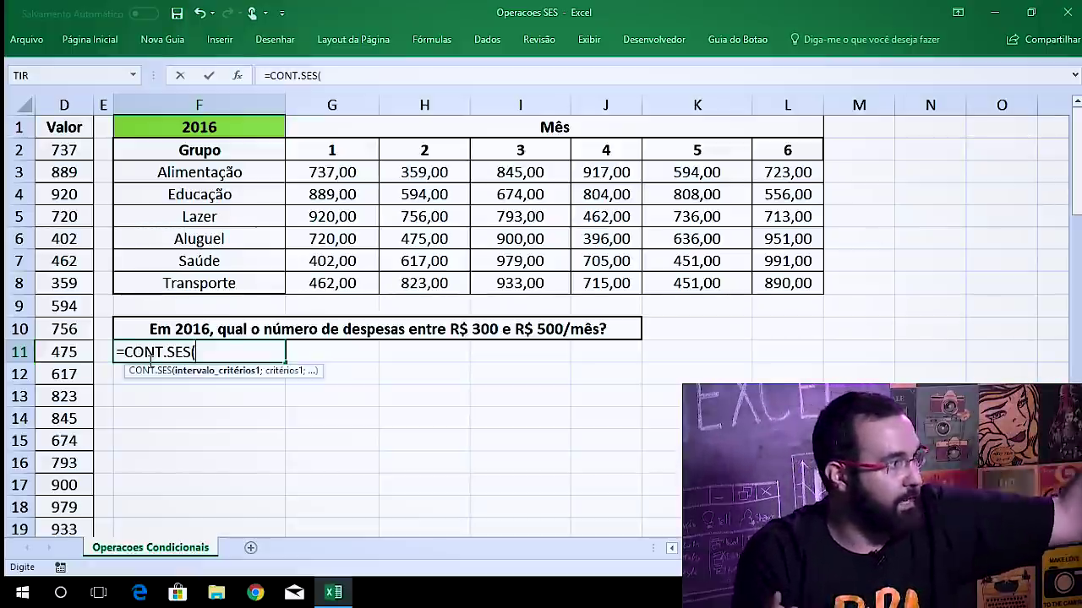
left_click(104, 172)
key("Left")
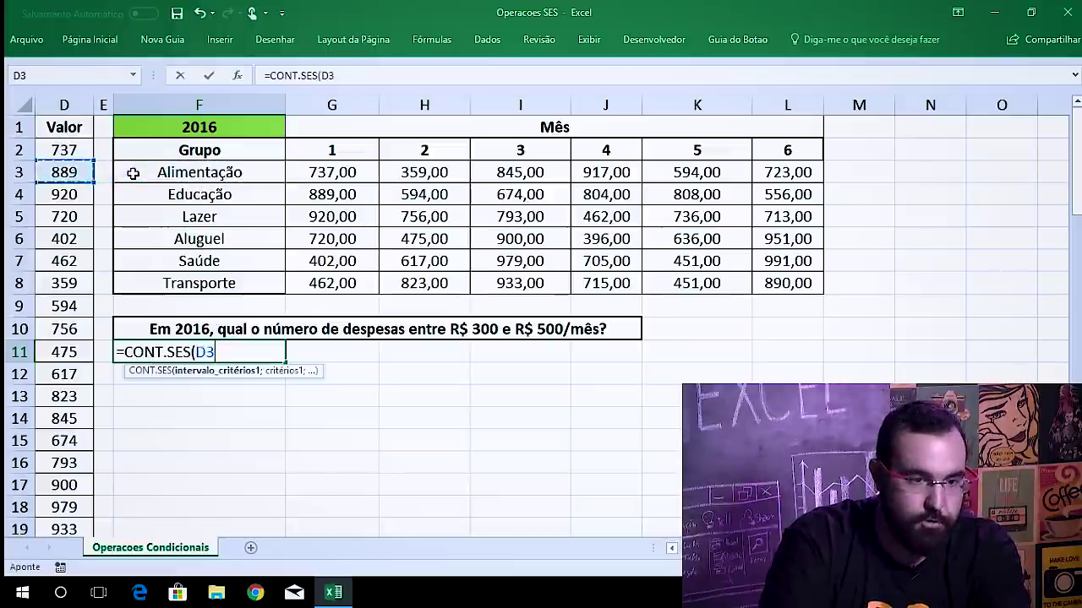
key("Up")
key("BackSpace")
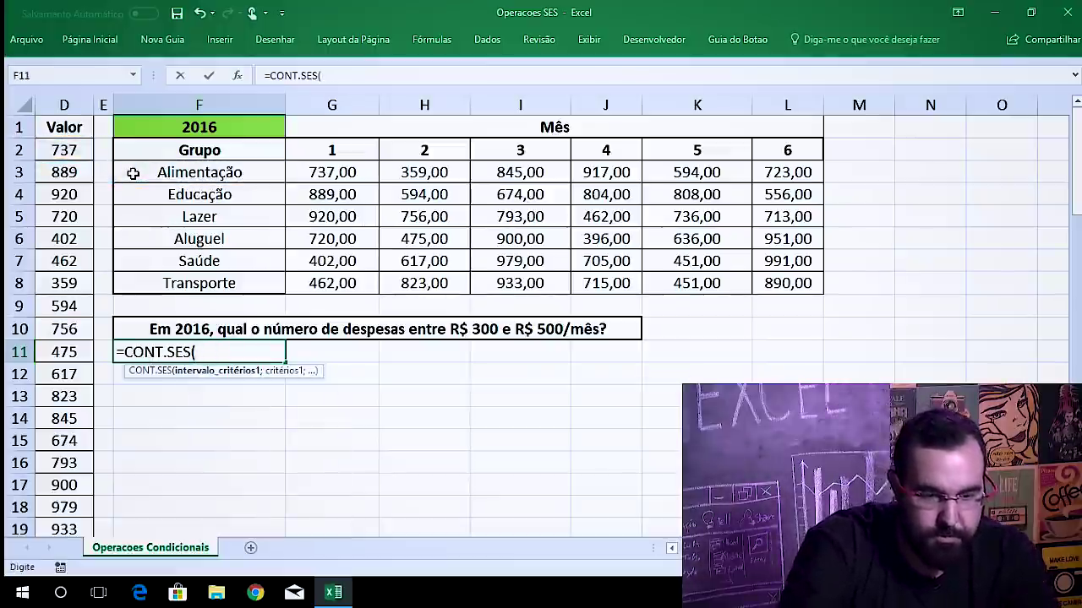
type("Valor;>=300")
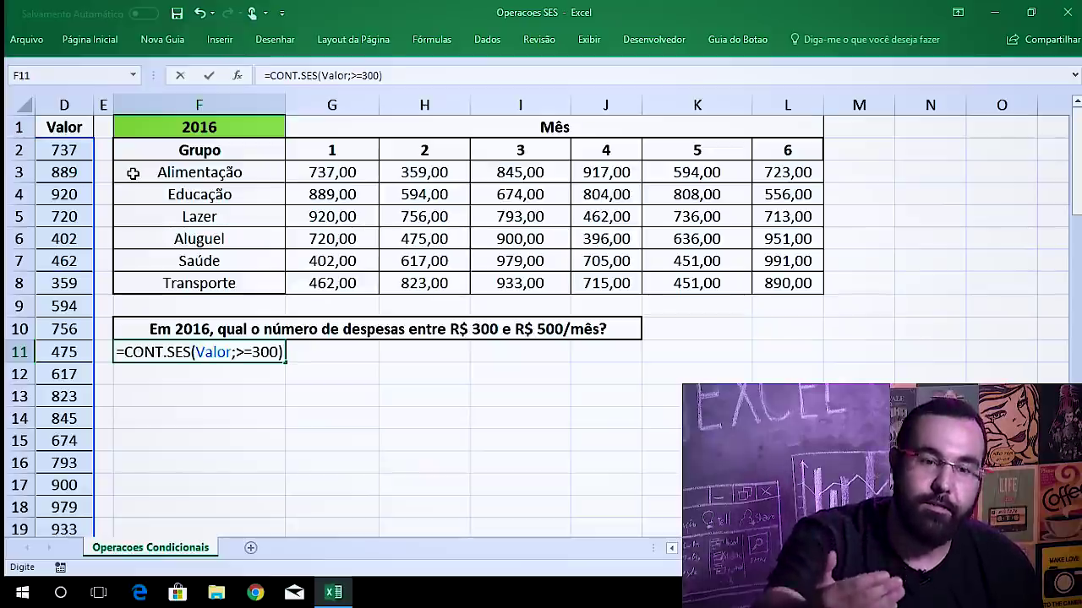
key("Return")
key("Return")
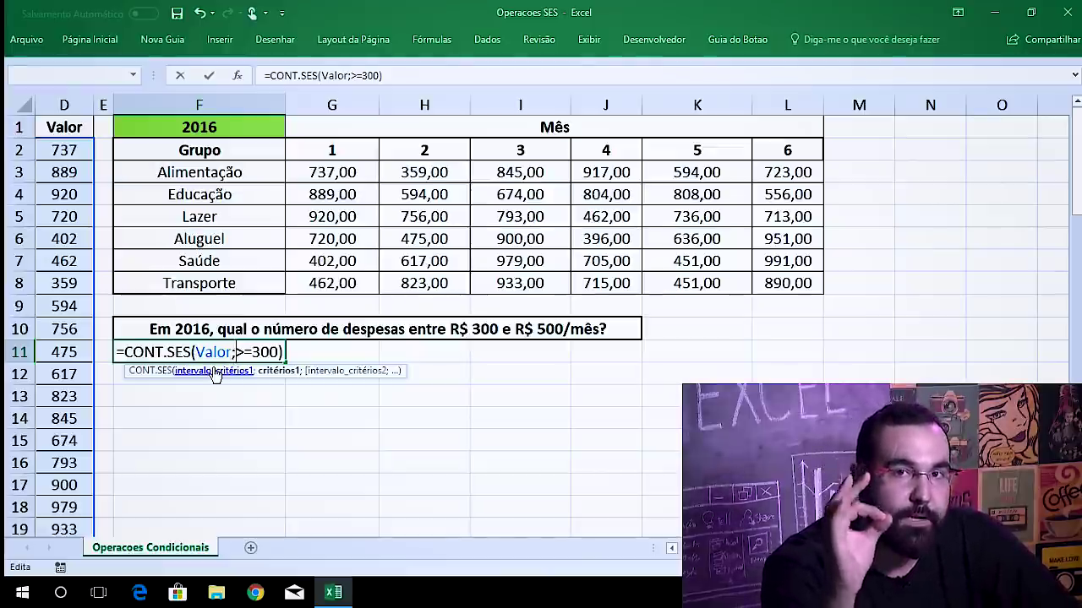
key("Left")
key("Left")
key("Left")
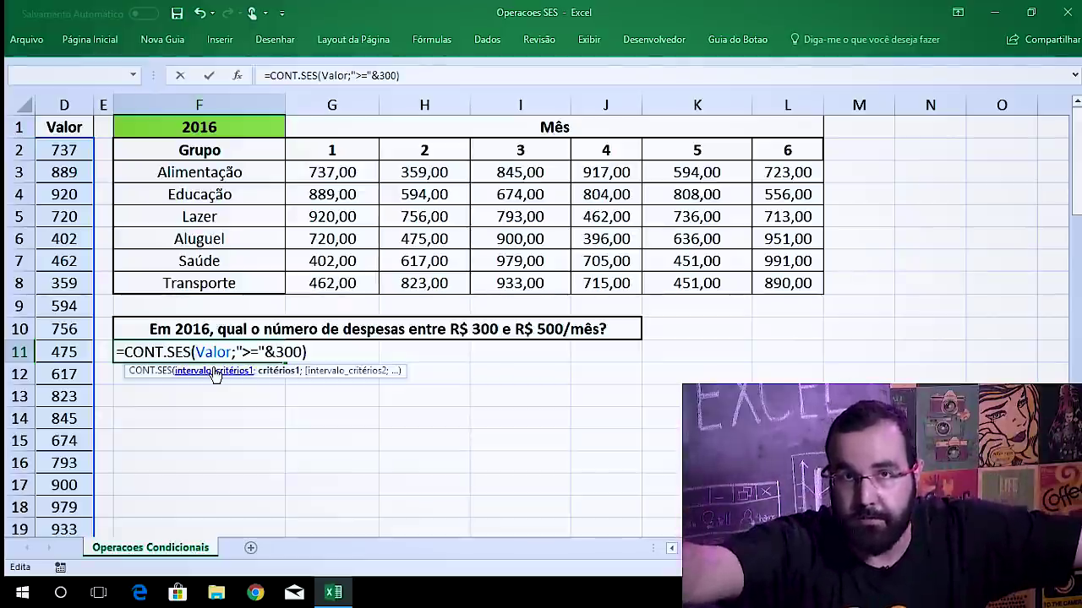
key("Return")
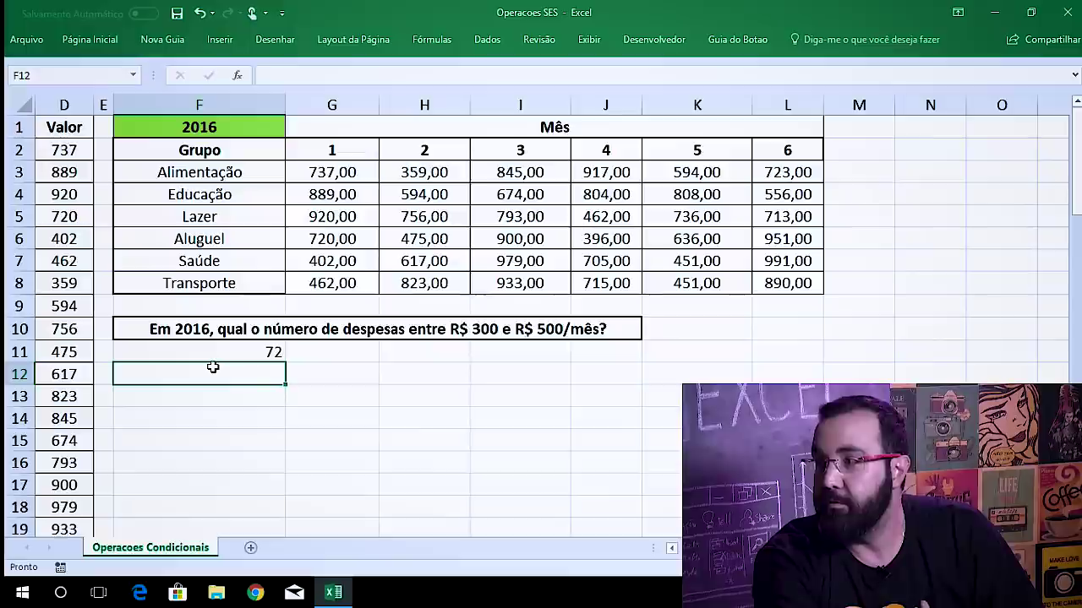
key("Up")
Append ;Valor;"<="&500 to the F11 count so it returns 17.
key("F2")
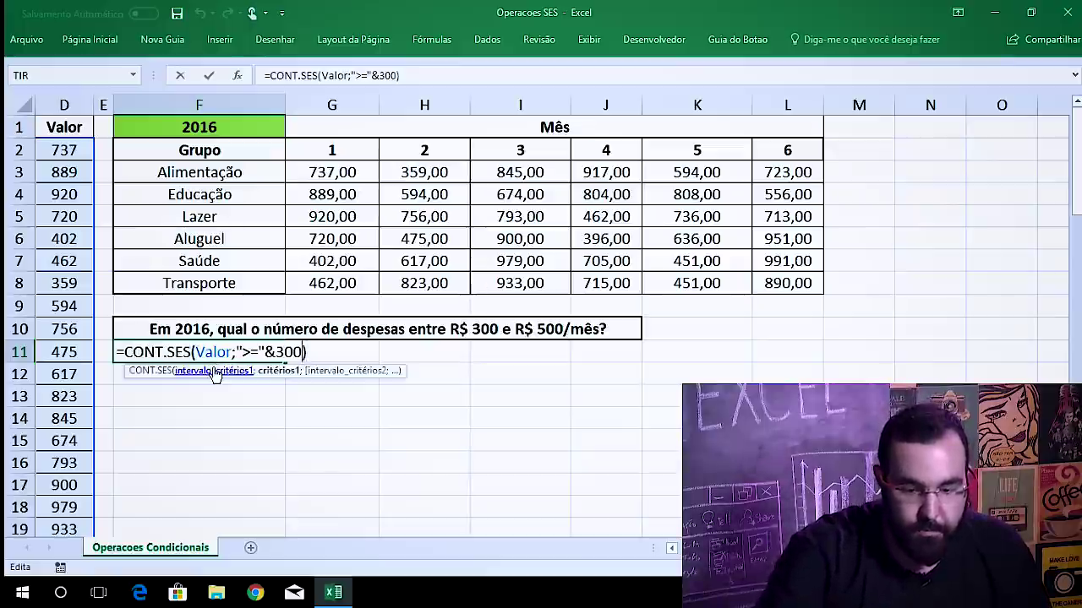
type(";Valor;\"<=\"&500")
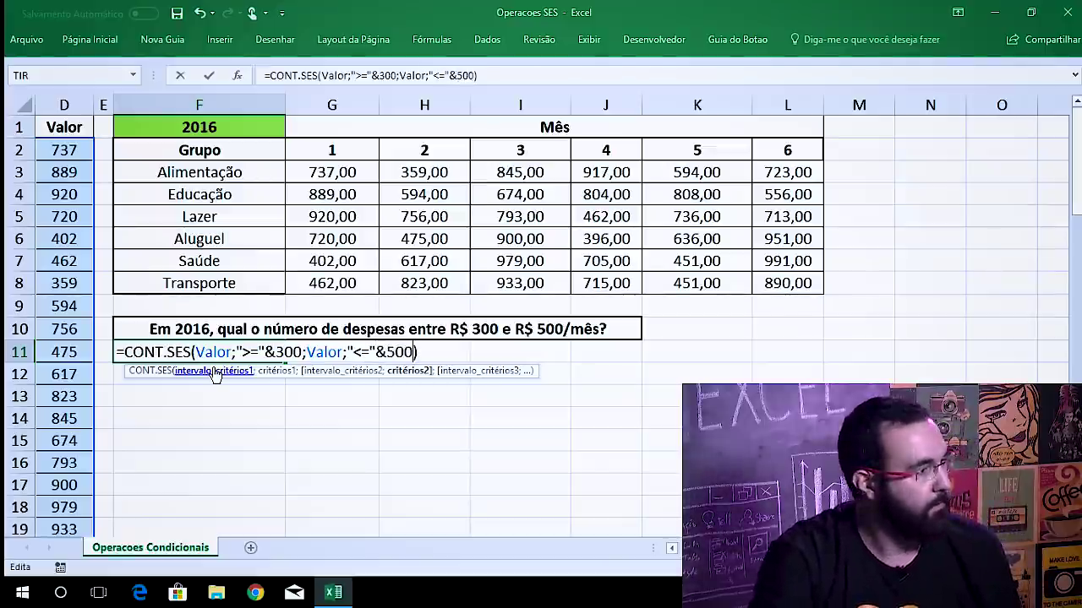
key("Return")
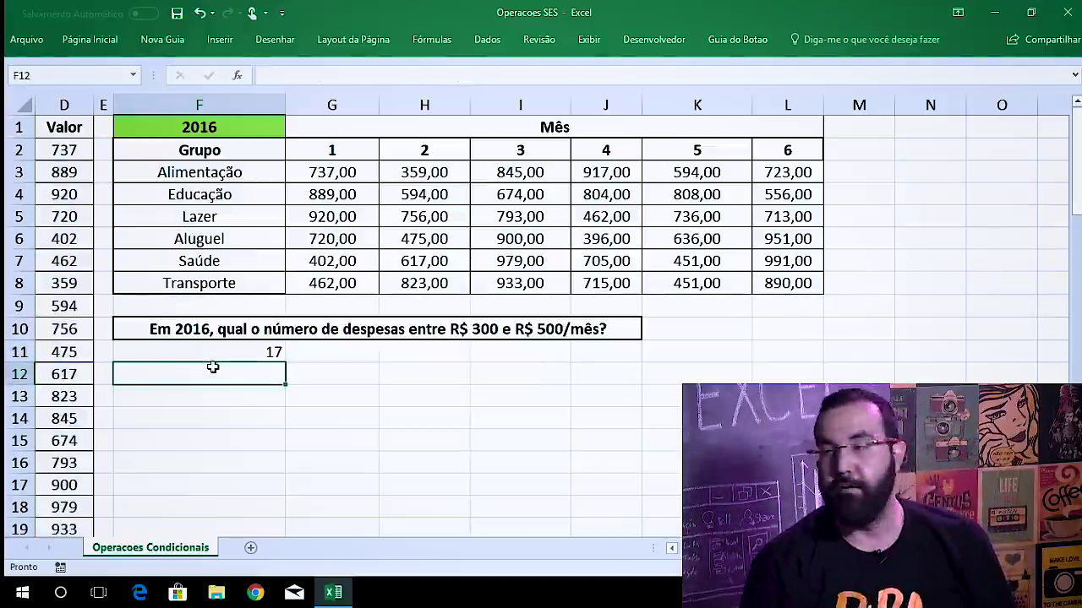